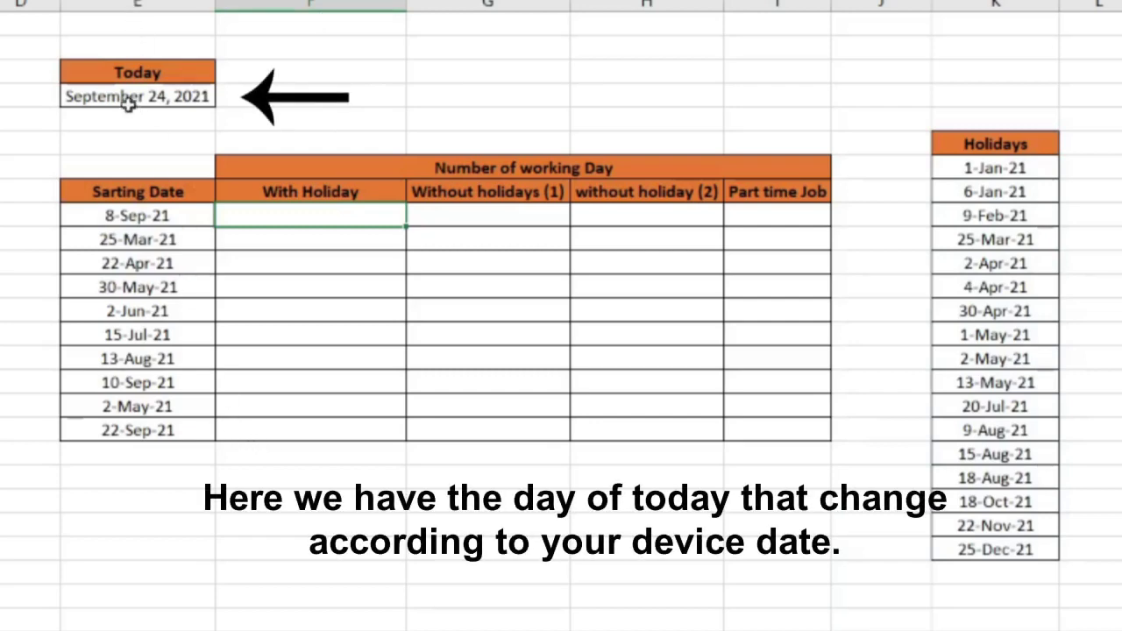
- Look over the Today date, the starting dates, the holiday list and the With Holiday cells
{"action": "left_click", "coordinate": [87, 98]}
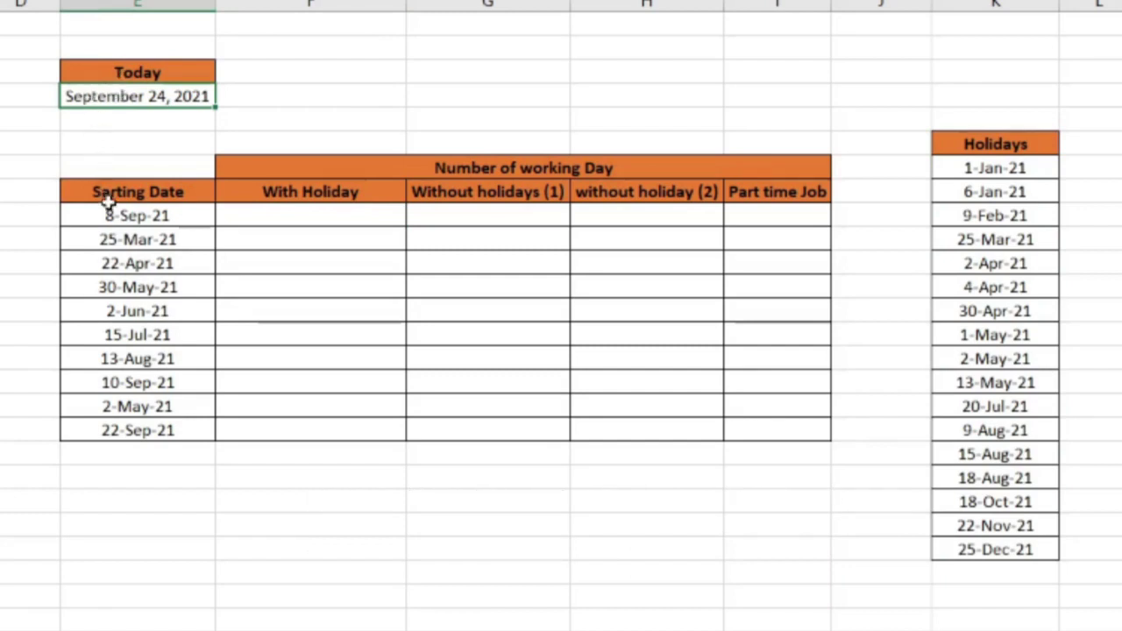
{"action": "left_click_drag", "start_coordinate": [142, 189], "coordinate": [140, 427]}
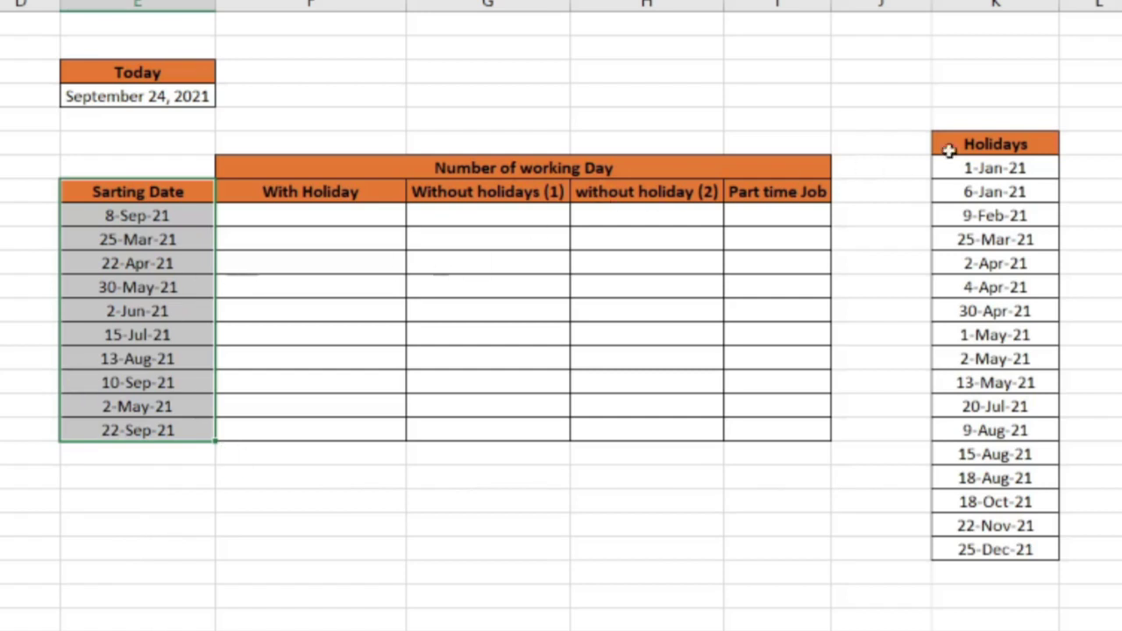
{"action": "left_click_drag", "start_coordinate": [1040, 167], "coordinate": [1045, 543]}
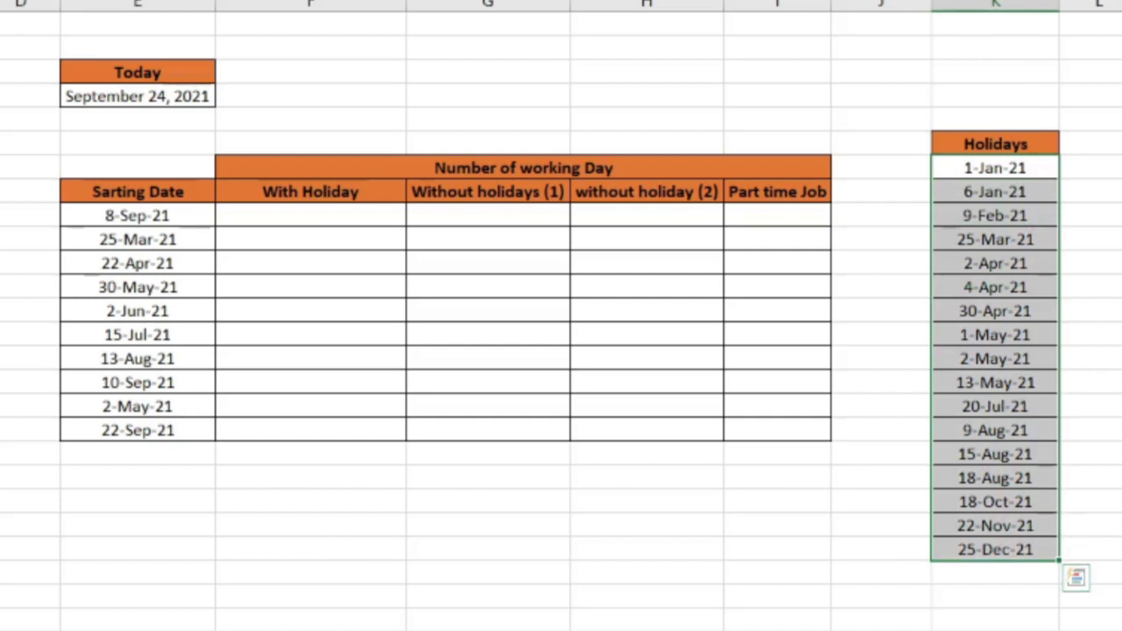
{"action": "left_click", "coordinate": [622, 254]}
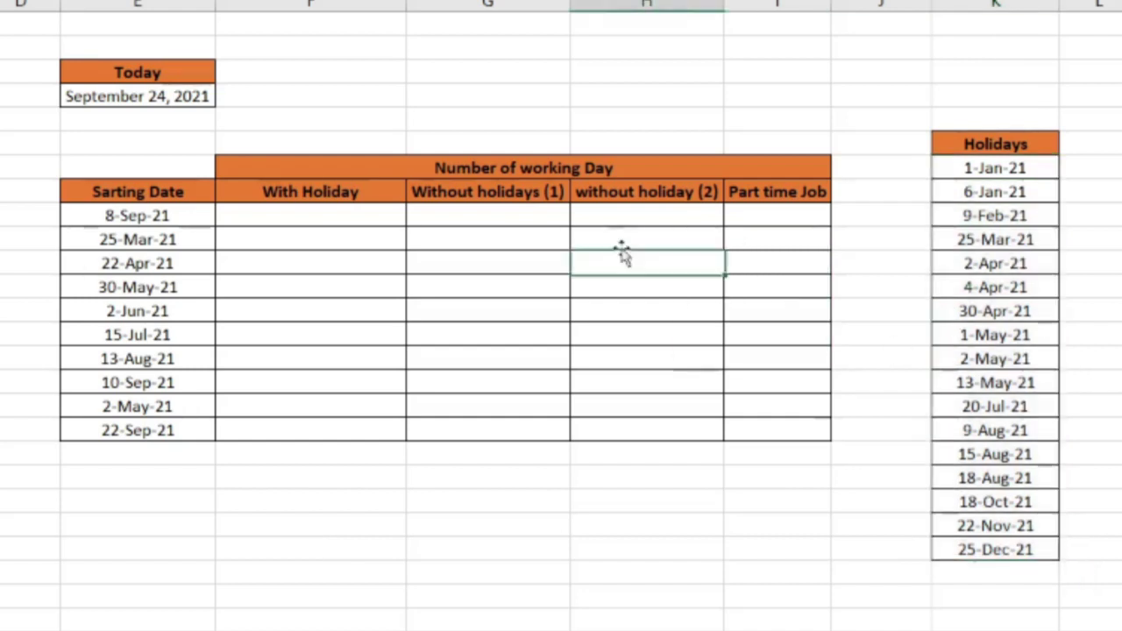
{"action": "left_click", "coordinate": [307, 217]}
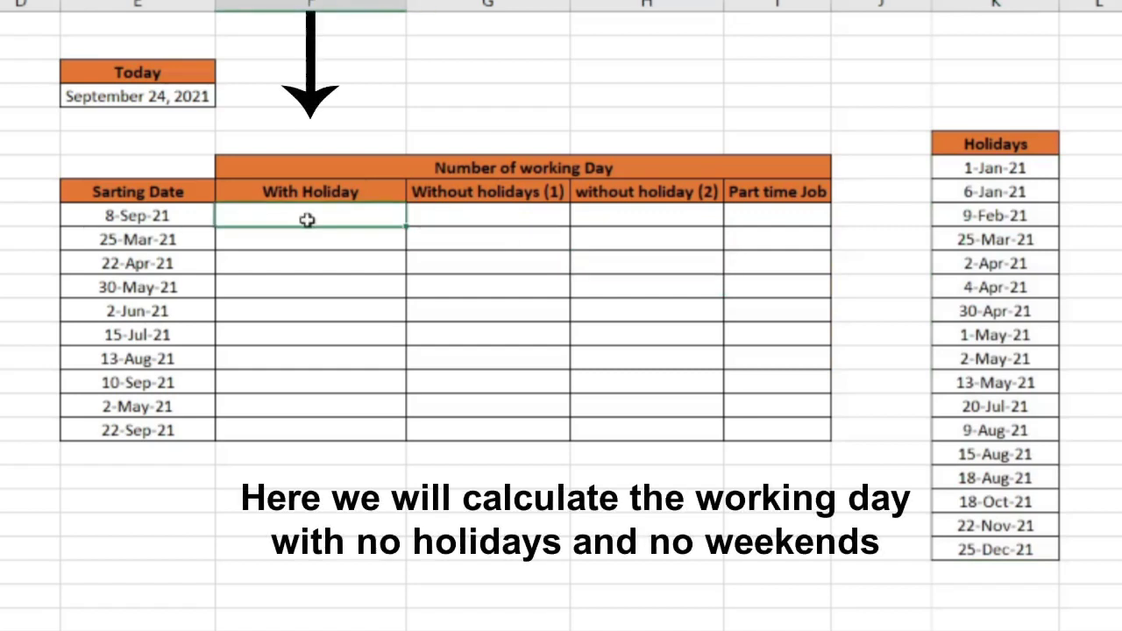
{"action": "left_click_drag", "start_coordinate": [290, 218], "coordinate": [318, 445]}
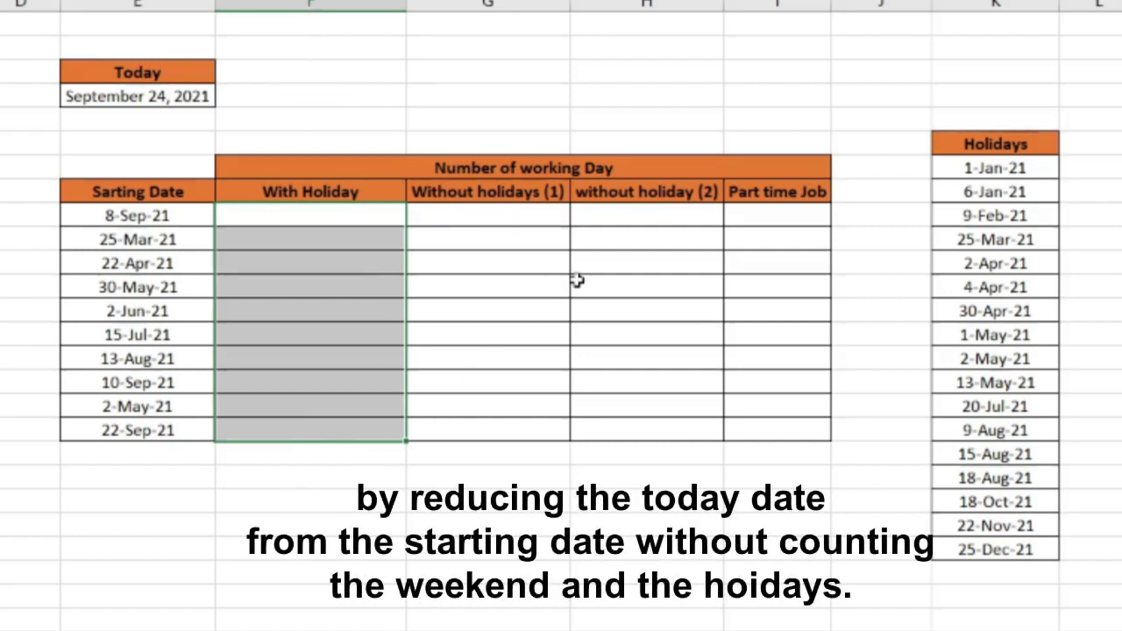
- Look over the Without holidays (1), without holiday (2) and Part time Job result columns
{"action": "left_click", "coordinate": [500, 211]}
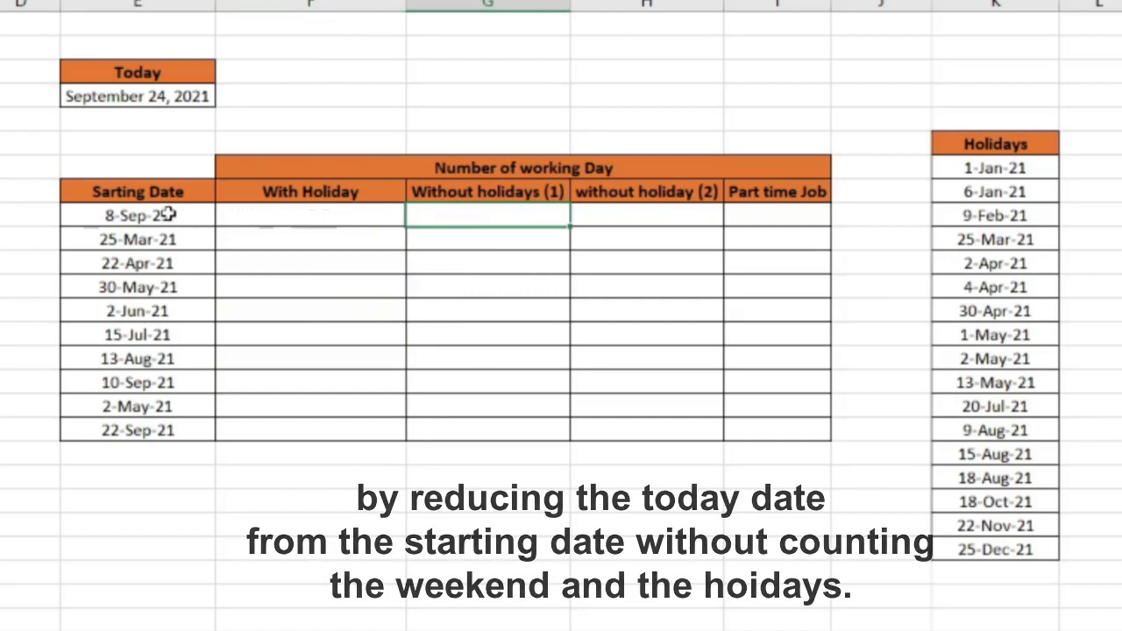
{"action": "left_click", "coordinate": [170, 217]}
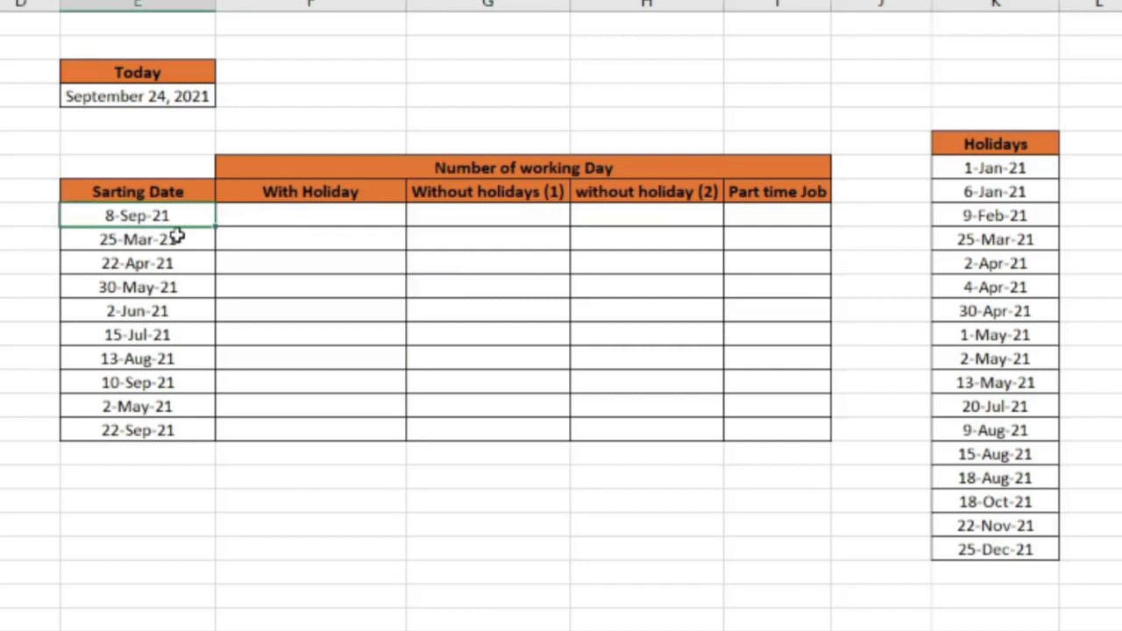
{"action": "left_click", "coordinate": [189, 98]}
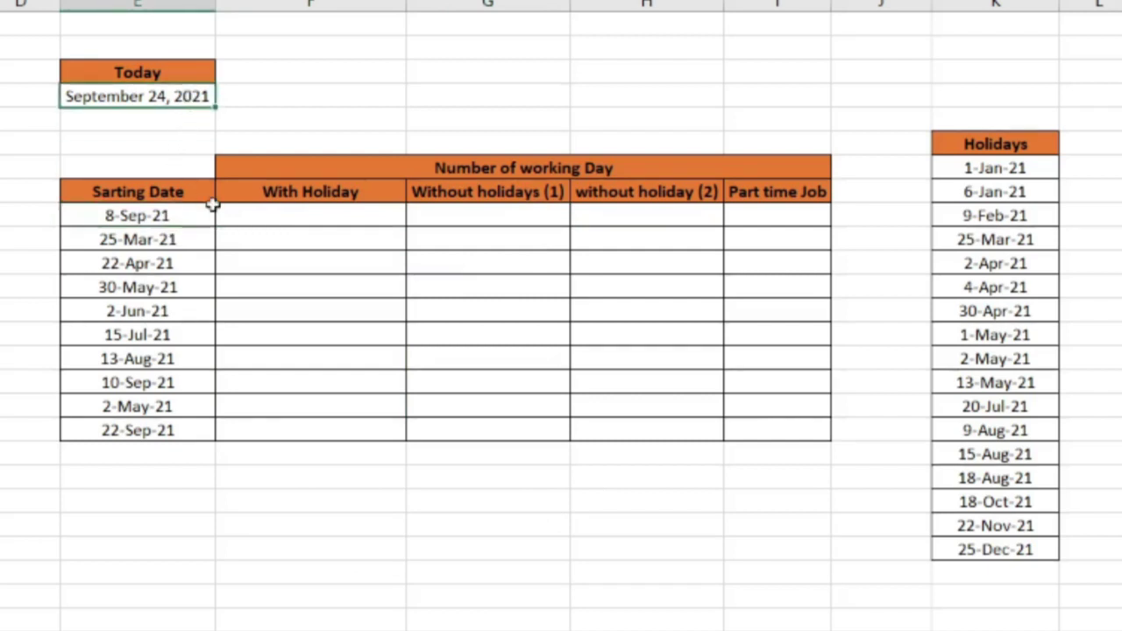
{"action": "left_click", "coordinate": [690, 214]}
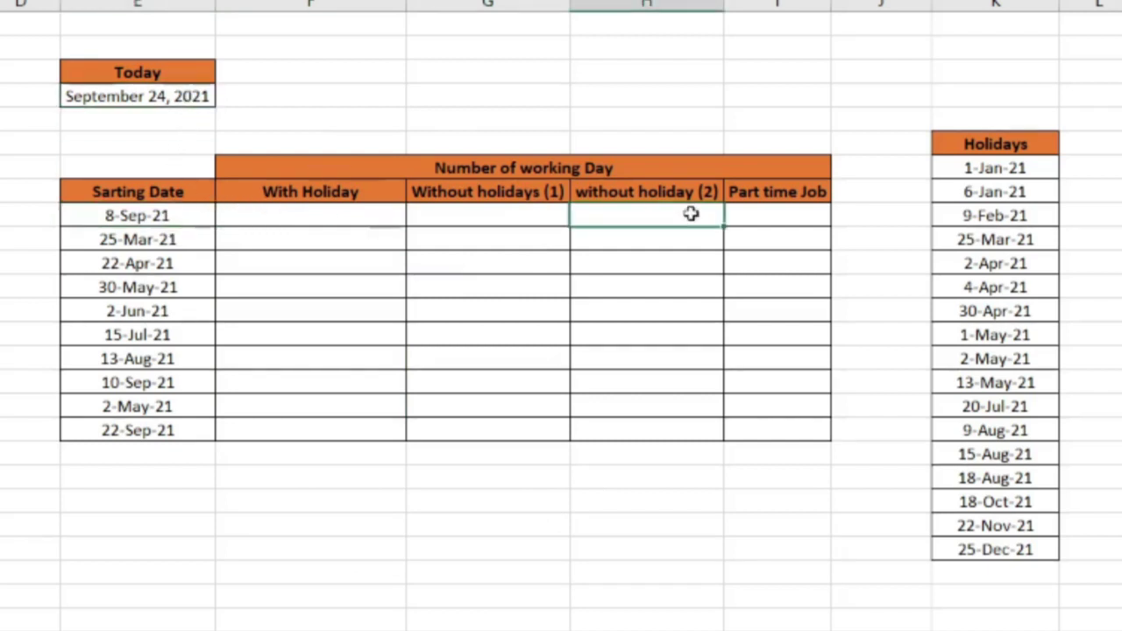
{"action": "left_click", "coordinate": [487, 214]}
{"action": "left_click_drag", "start_coordinate": [486, 214], "coordinate": [660, 425]}
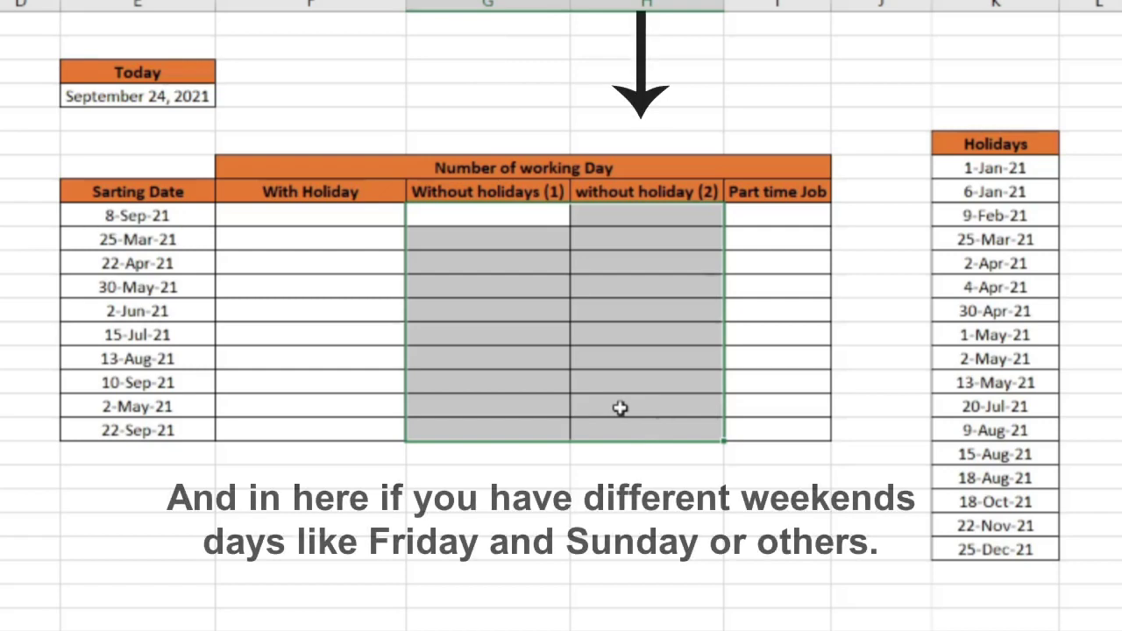
{"action": "left_click", "coordinate": [477, 213]}
{"action": "left_click_drag", "start_coordinate": [478, 213], "coordinate": [518, 418]}
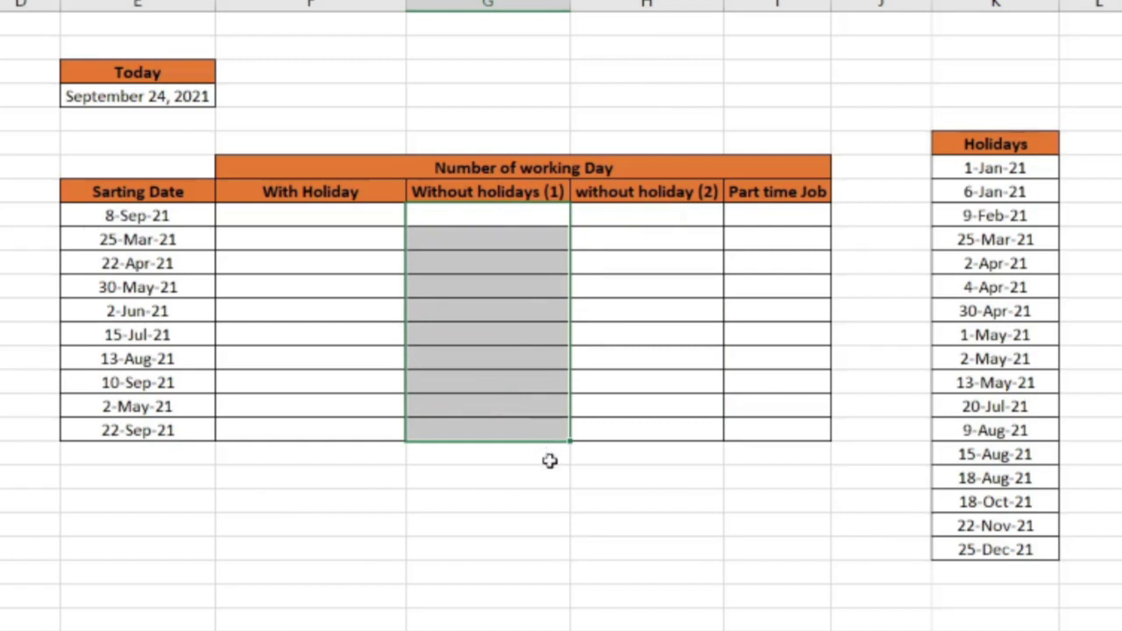
{"action": "left_click_drag", "start_coordinate": [759, 214], "coordinate": [783, 449]}
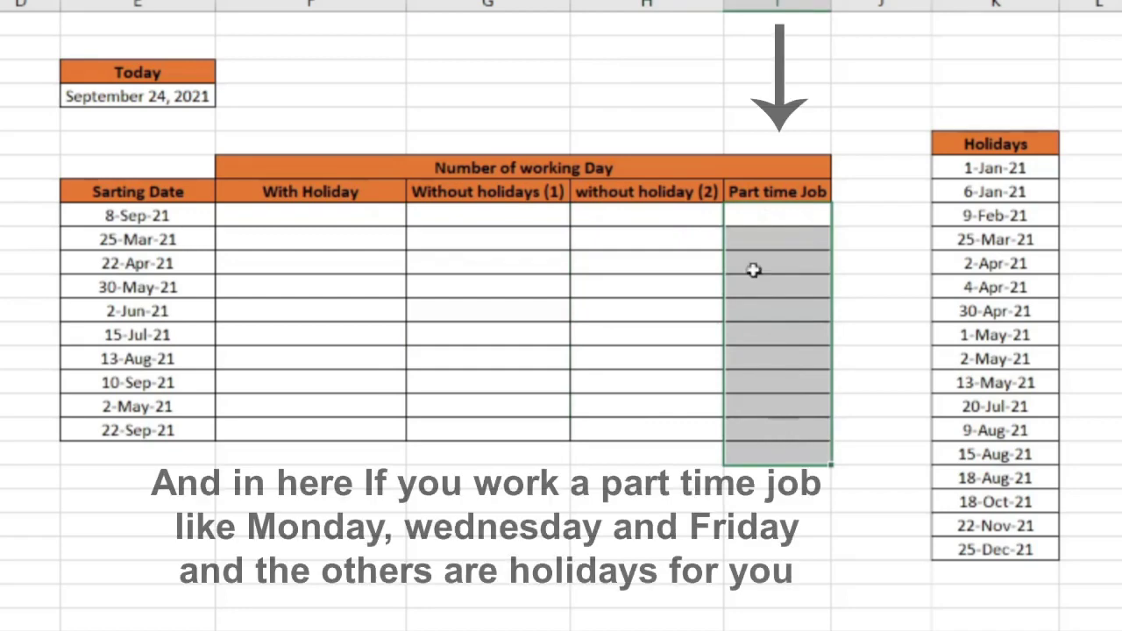
{"action": "left_click", "coordinate": [757, 210]}
{"action": "left_click_drag", "start_coordinate": [758, 211], "coordinate": [791, 435]}
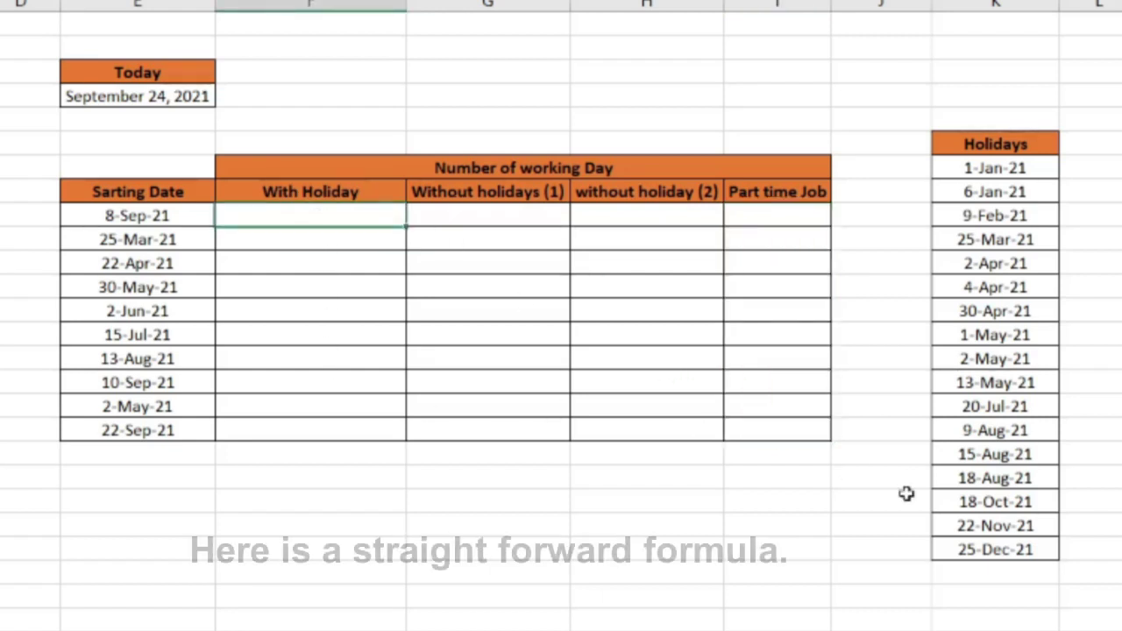
- Enter =$E$4-E9 in F8 and fill it down to row 17, giving 16, 183, 155 through 2
{"action": "type", "text": "="}
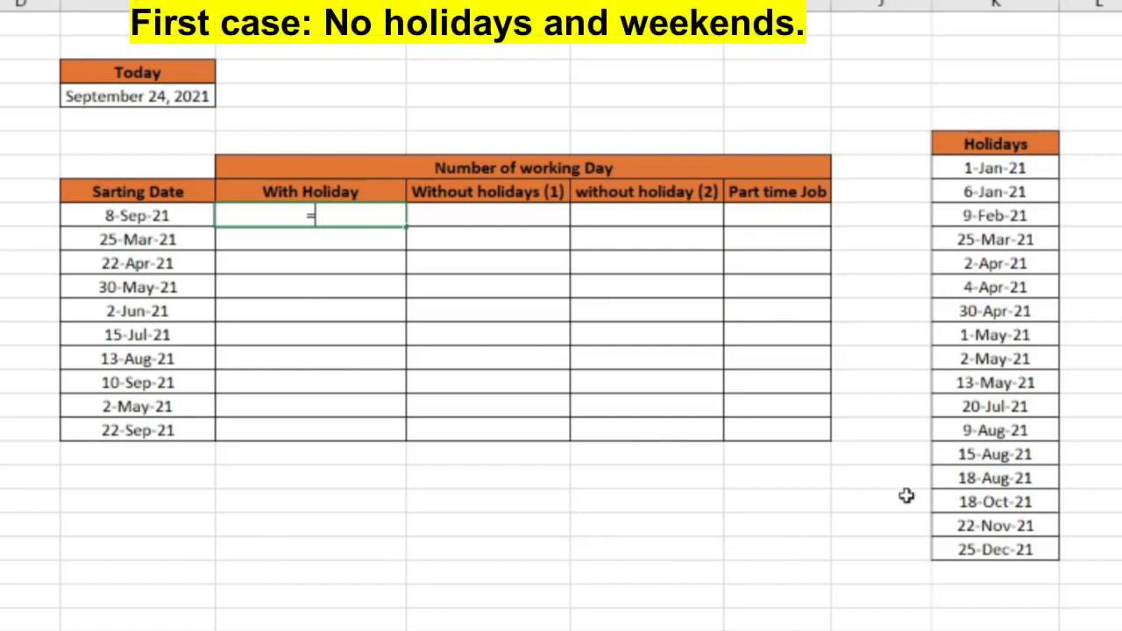
{"action": "left_click", "coordinate": [87, 99]}
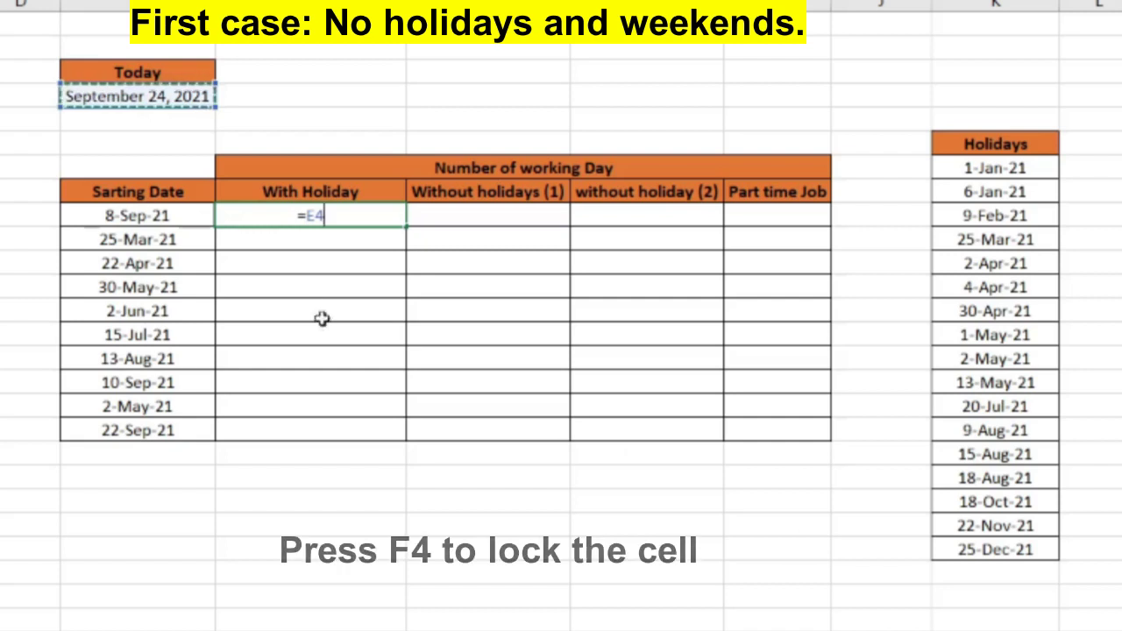
{"action": "key", "text": "F4"}
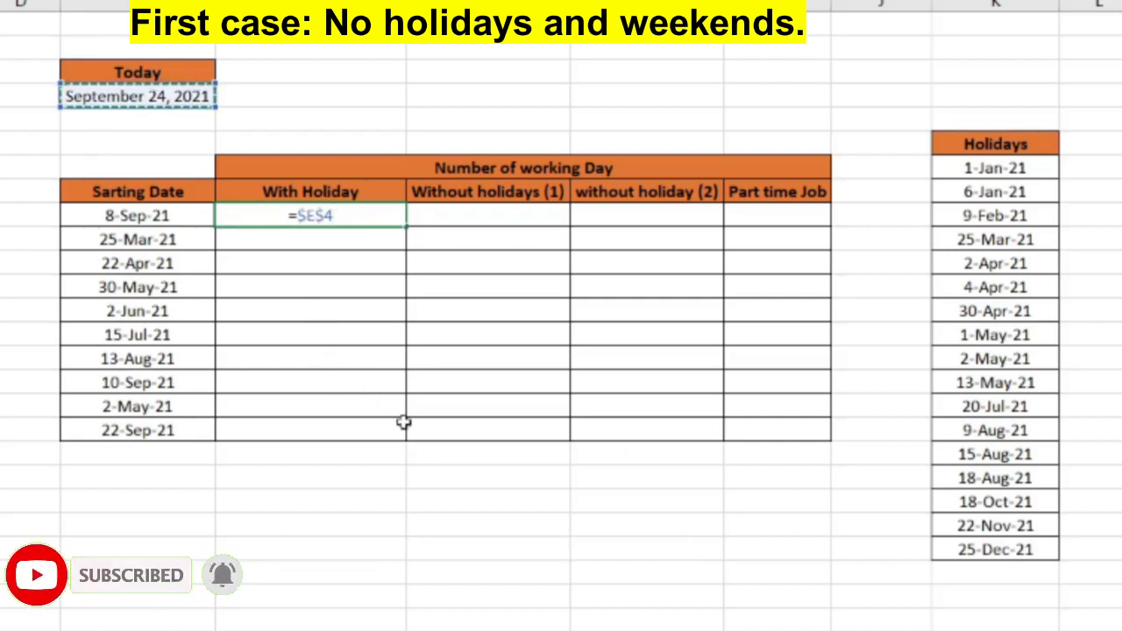
{"action": "type", "text": "-"}
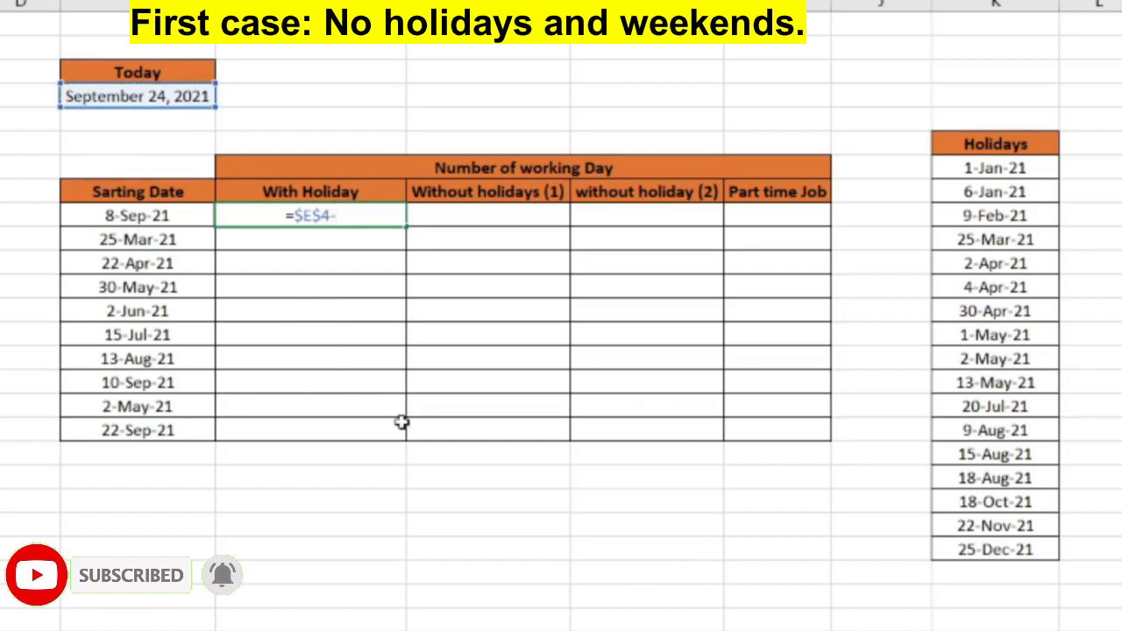
{"action": "left_click", "coordinate": [146, 215]}
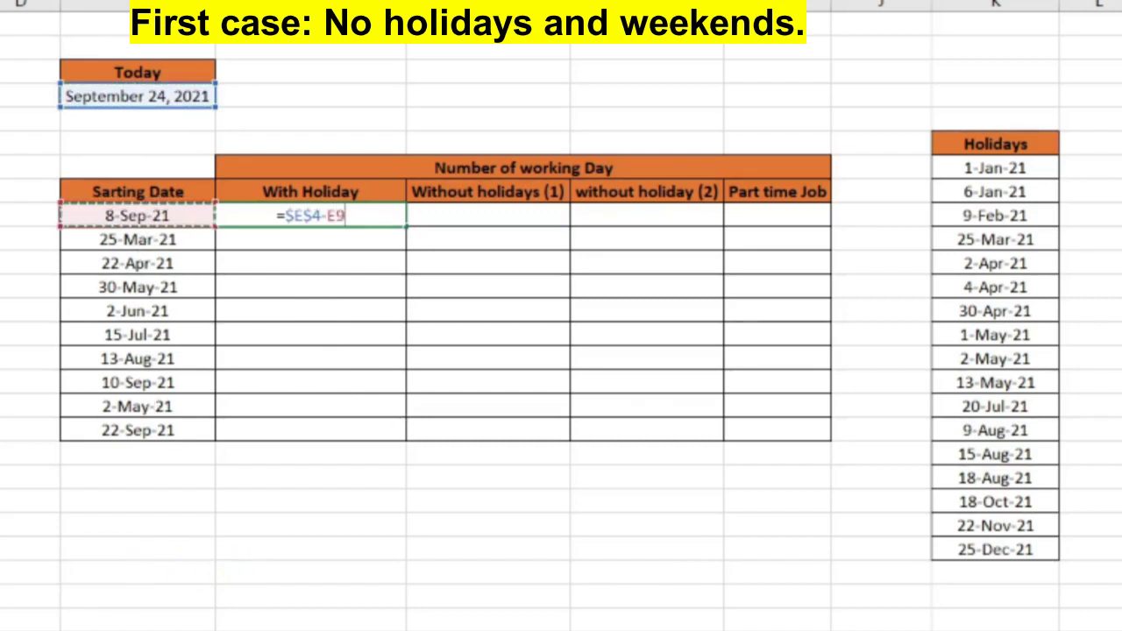
{"action": "key", "text": "Return"}
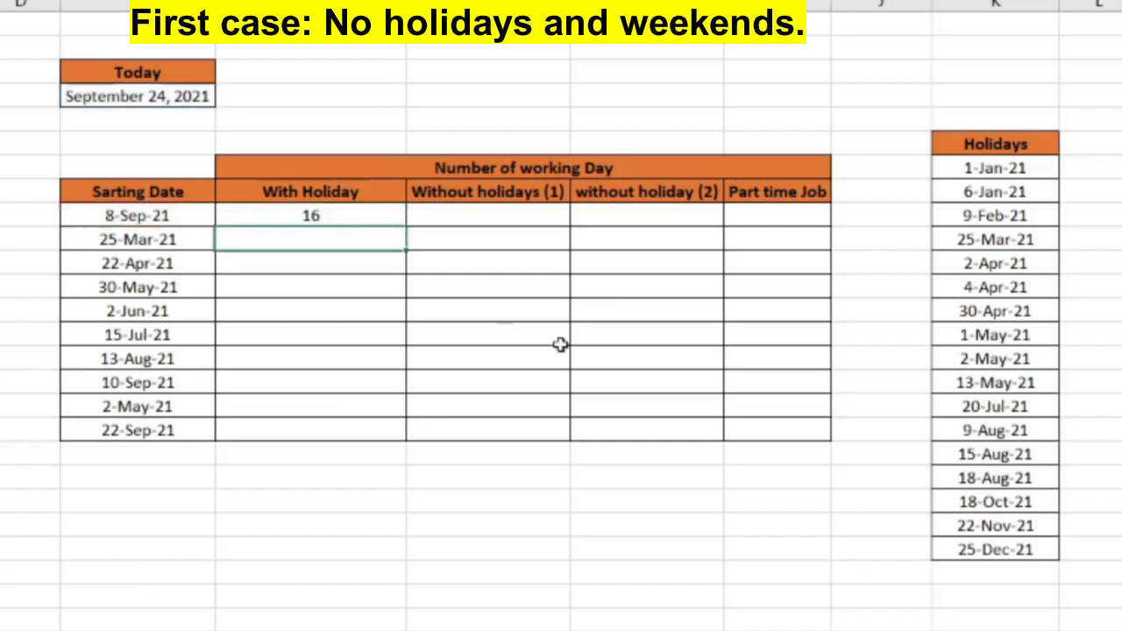
{"action": "left_click", "coordinate": [355, 215]}
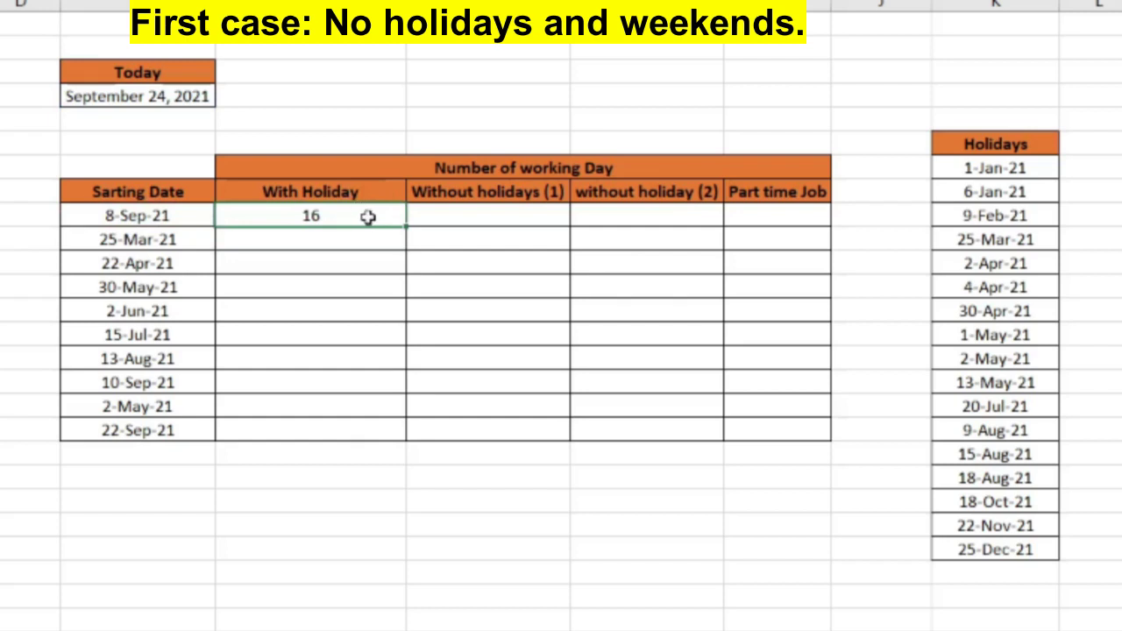
{"action": "left_click_drag", "start_coordinate": [406, 226], "coordinate": [405, 439]}
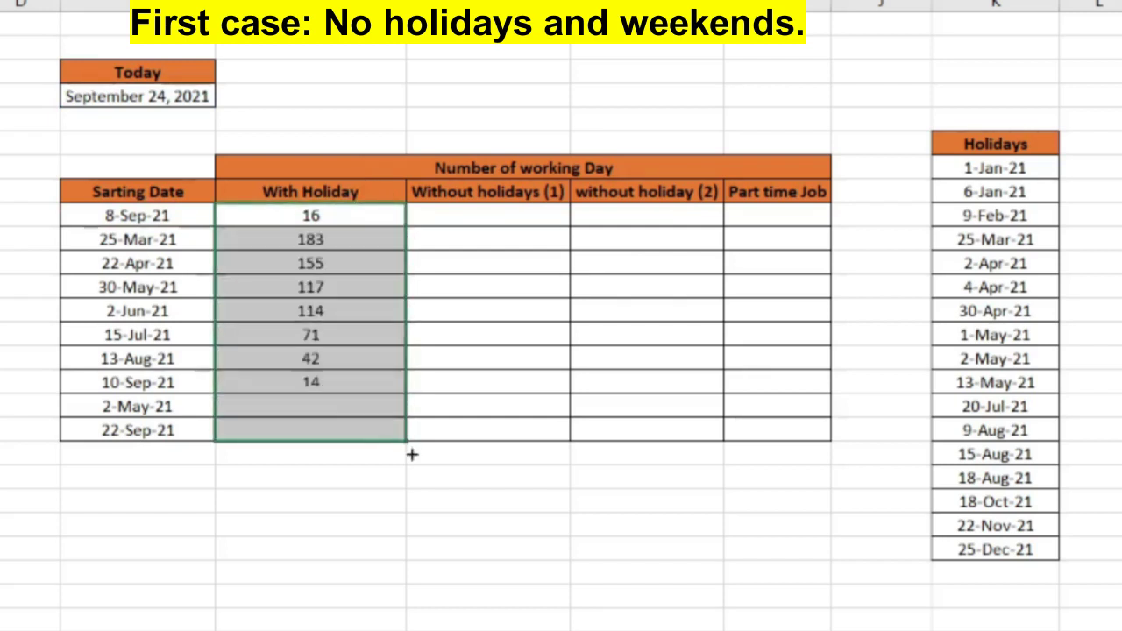
{"action": "left_click", "coordinate": [323, 236]}
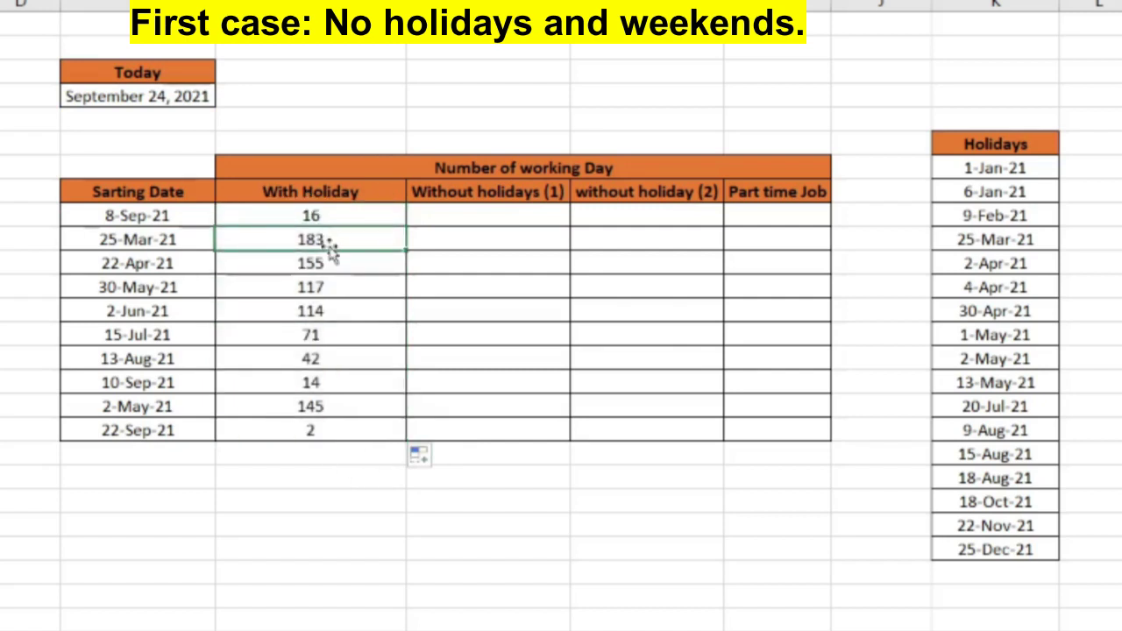
- Start a NETWORKDAYS formula in the first Without holidays (1) cell with E9 as start date
{"action": "left_click", "coordinate": [505, 202]}
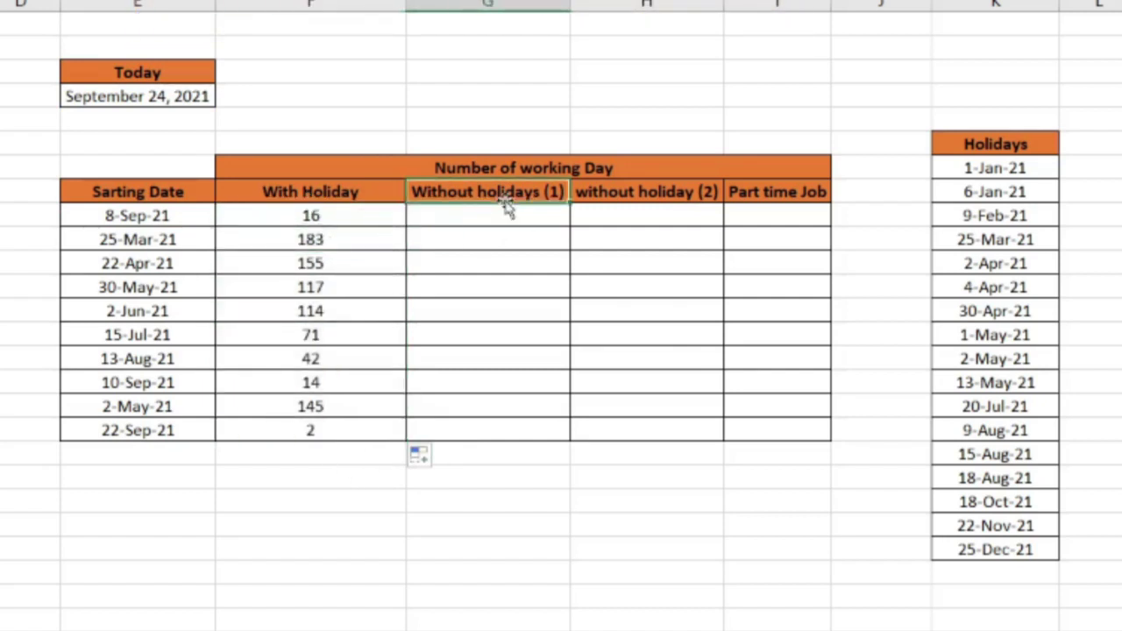
{"action": "left_click", "coordinate": [515, 217]}
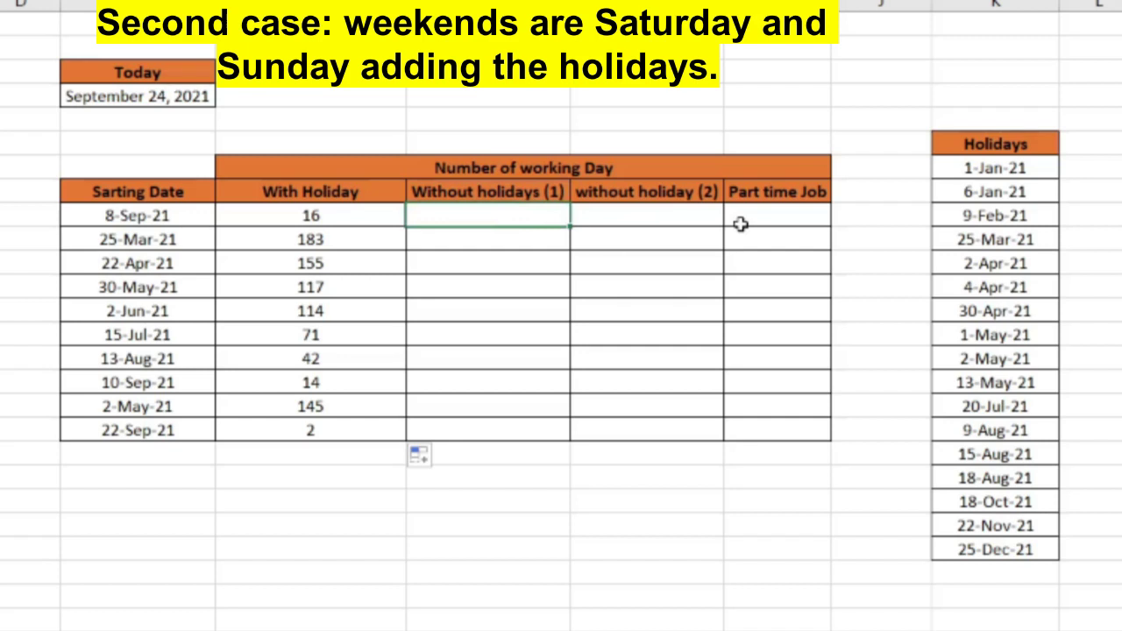
{"action": "type", "text": "=n"}
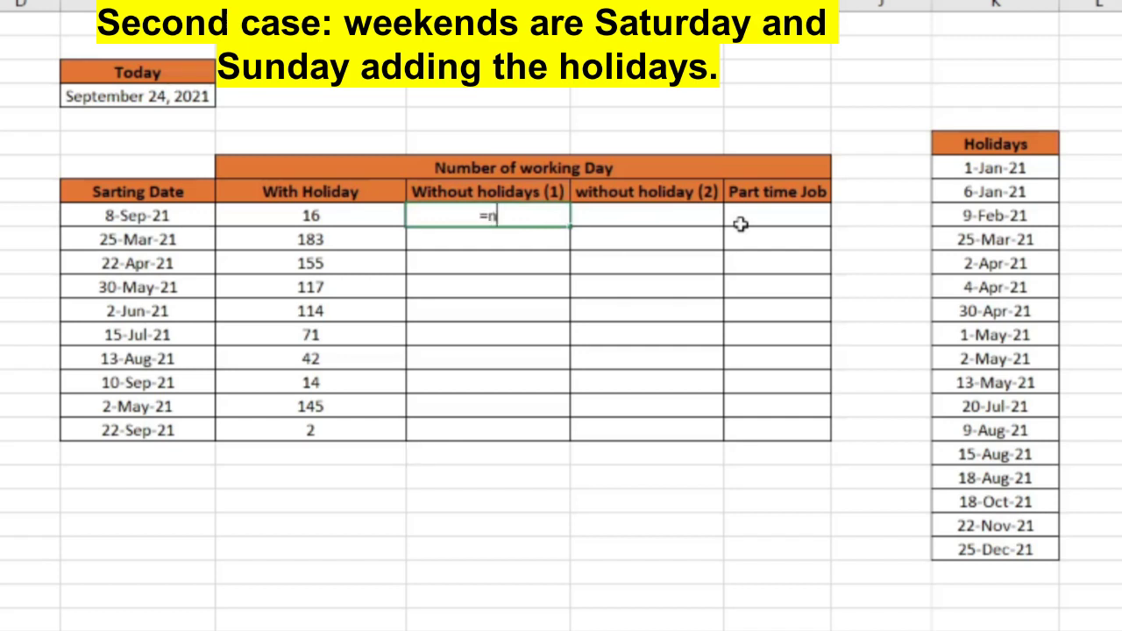
{"action": "type", "text": "etwo"}
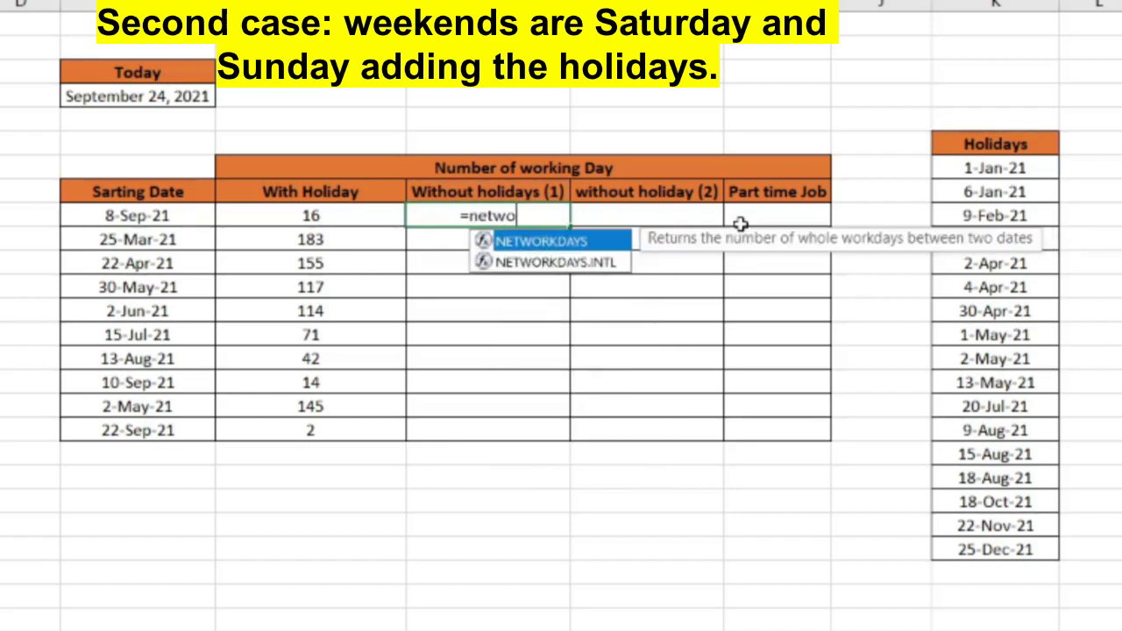
{"action": "double_click", "coordinate": [487, 240]}
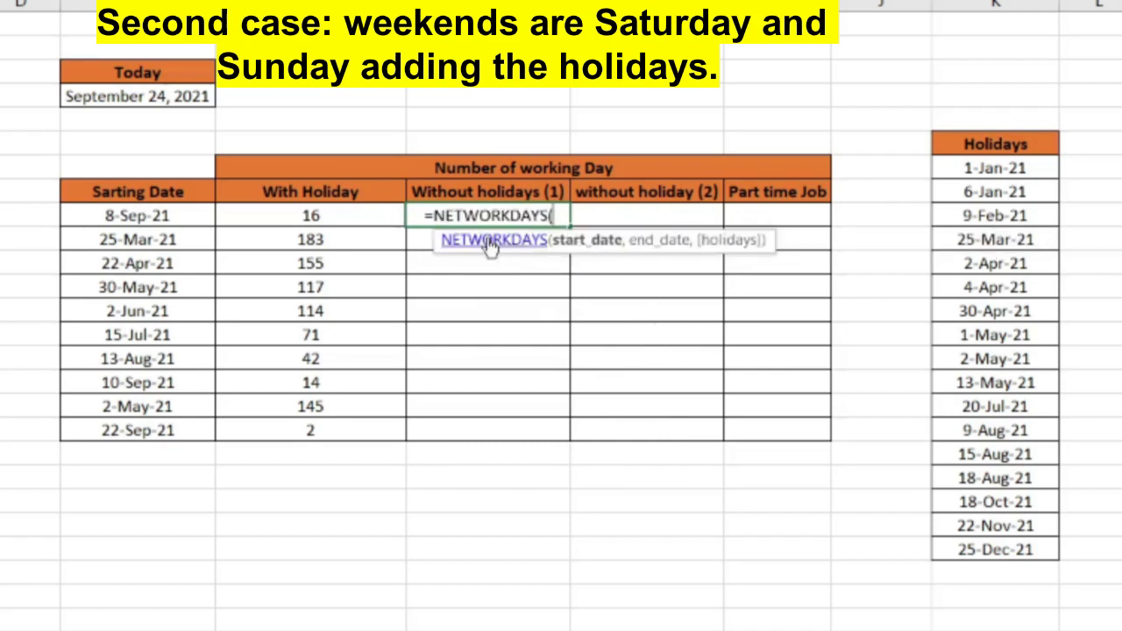
{"action": "type", "text": "("}
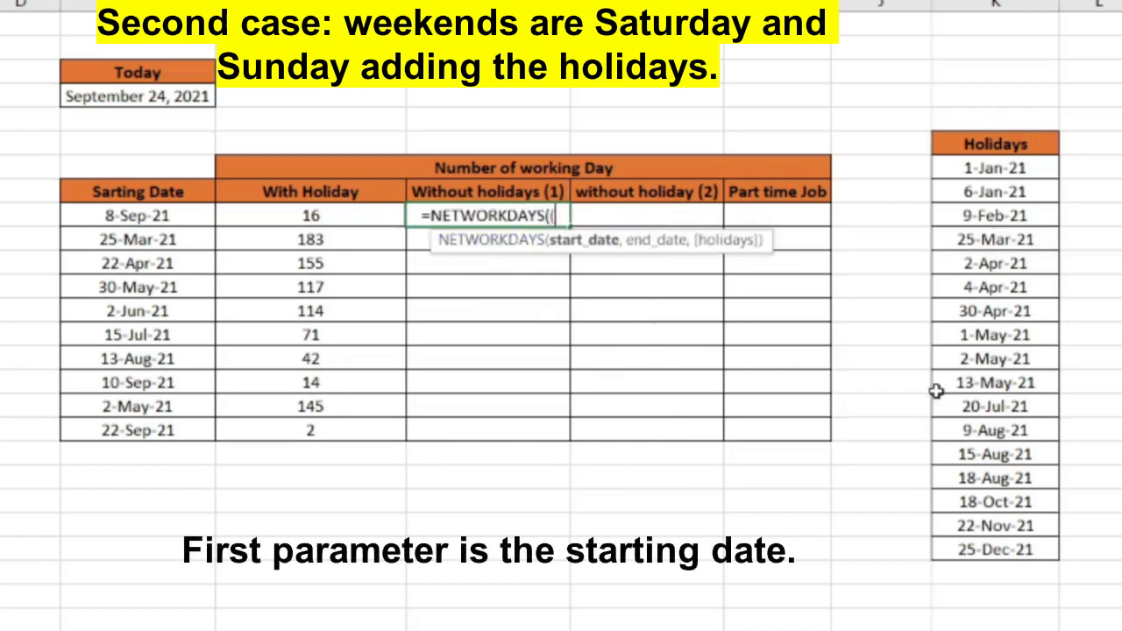
{"action": "key", "text": "BackSpace"}
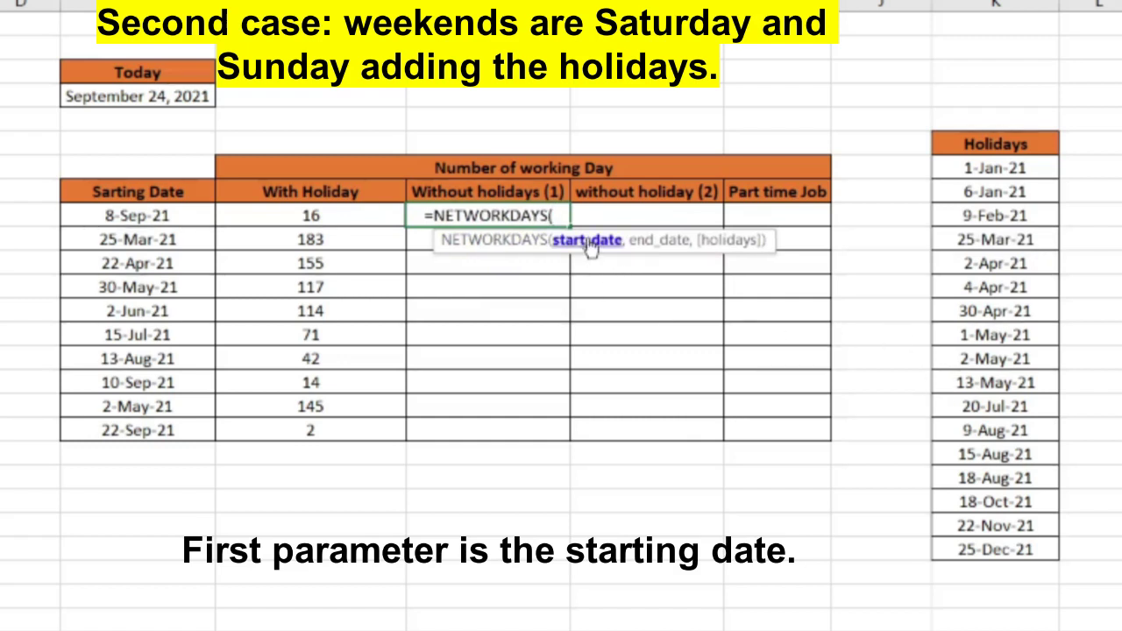
{"action": "left_click", "coordinate": [144, 216]}
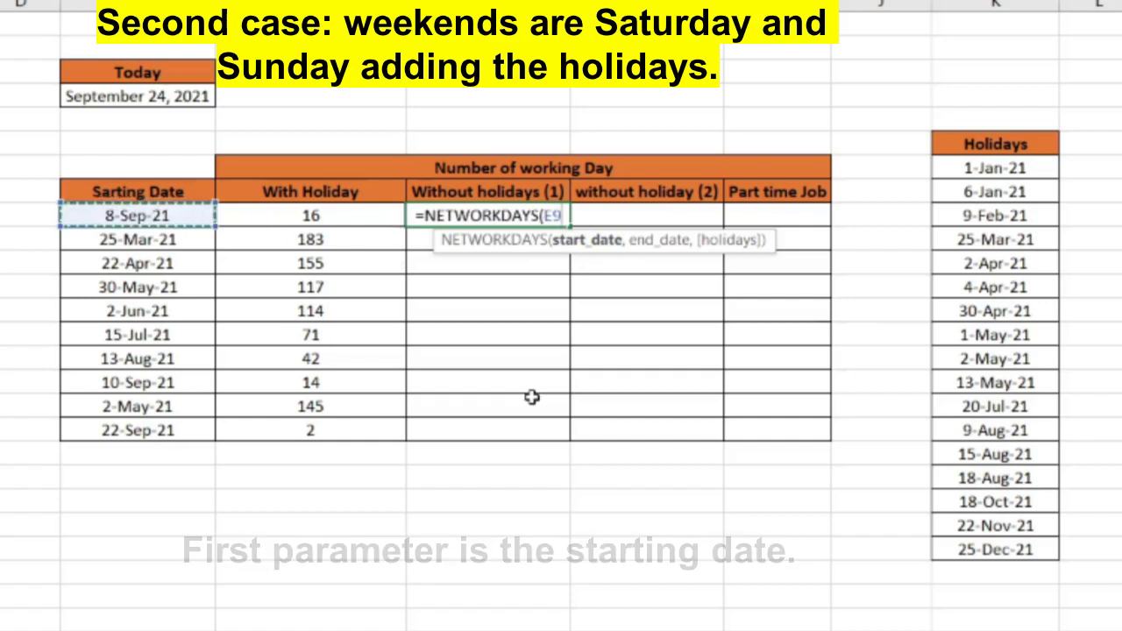
{"action": "type", "text": ","}
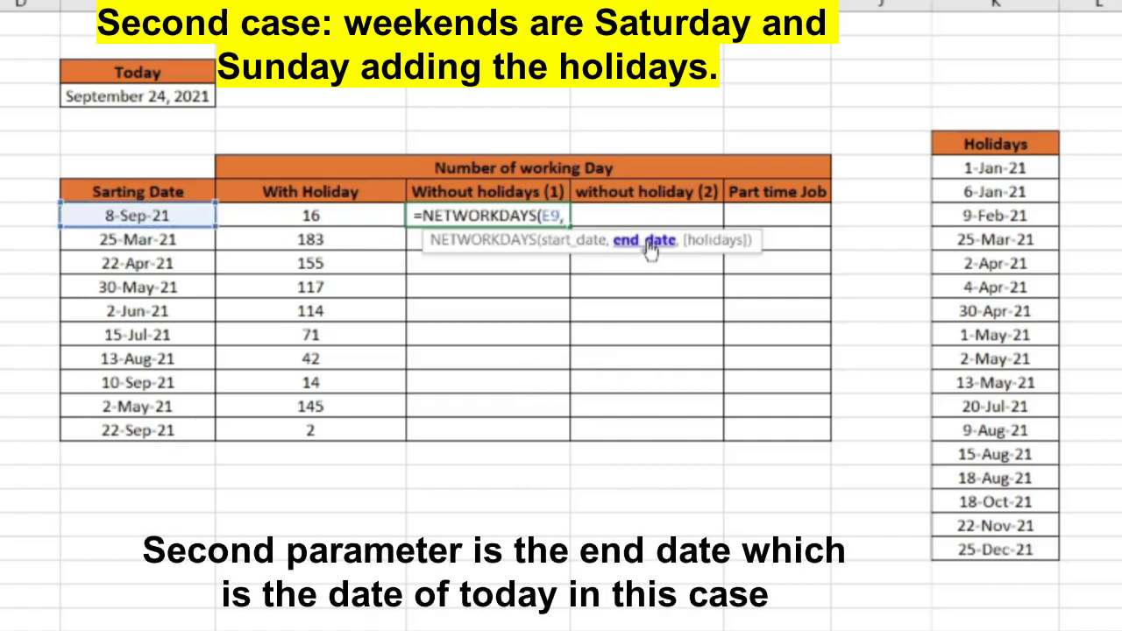
- Complete it with end date $E$4 and holidays $K$7:$K$23, giving 13 working days
{"action": "left_click", "coordinate": [123, 98]}
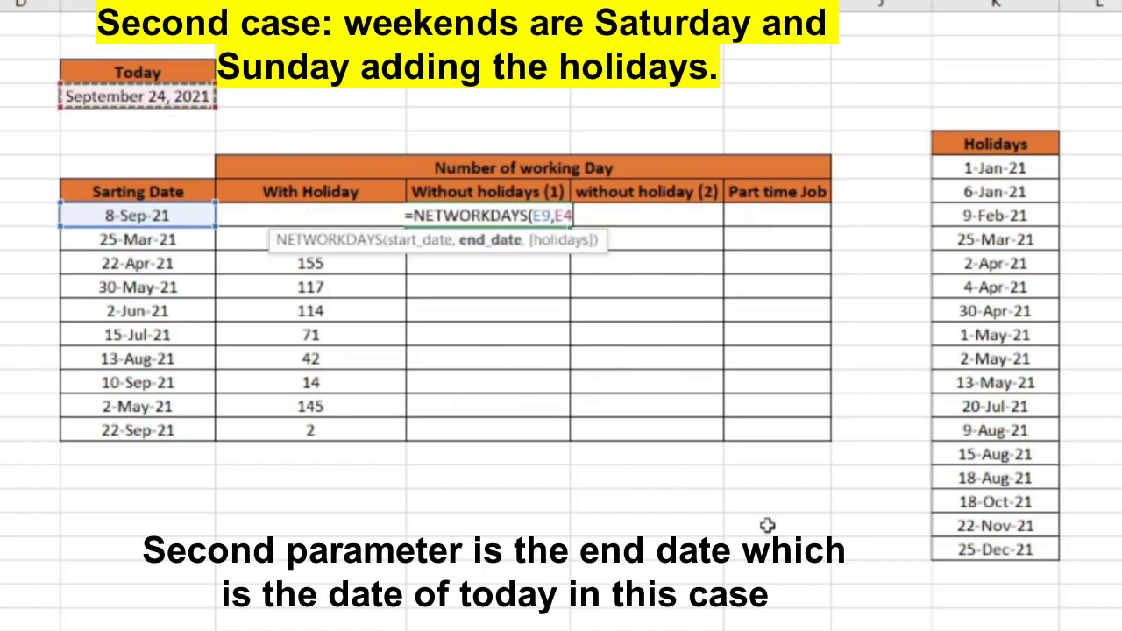
{"action": "key", "text": "F4"}
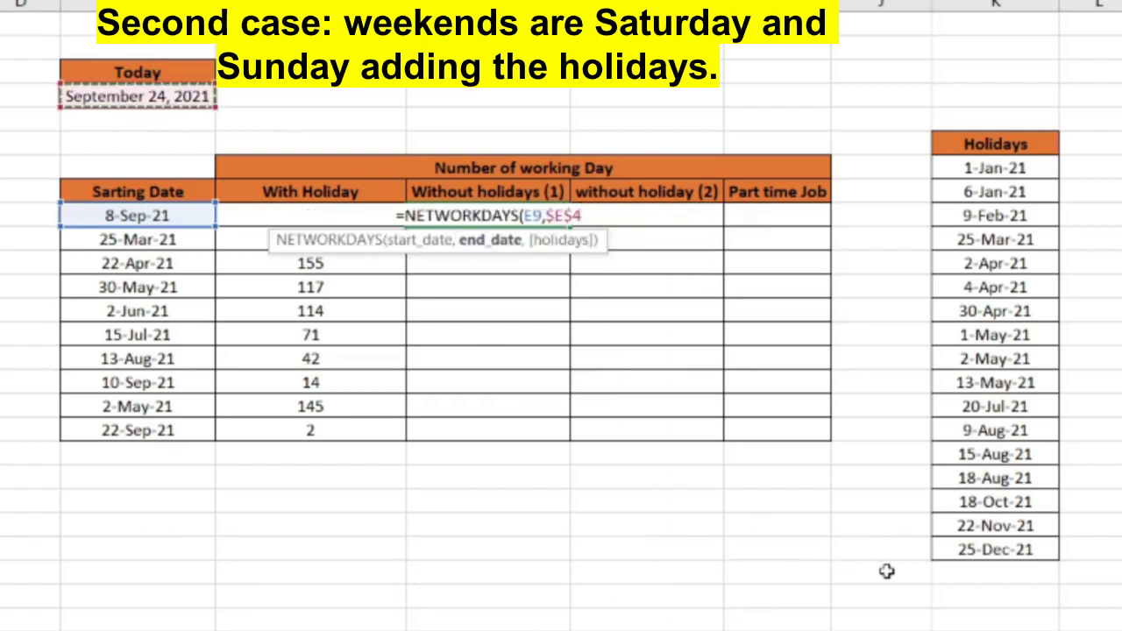
{"action": "type", "text": ","}
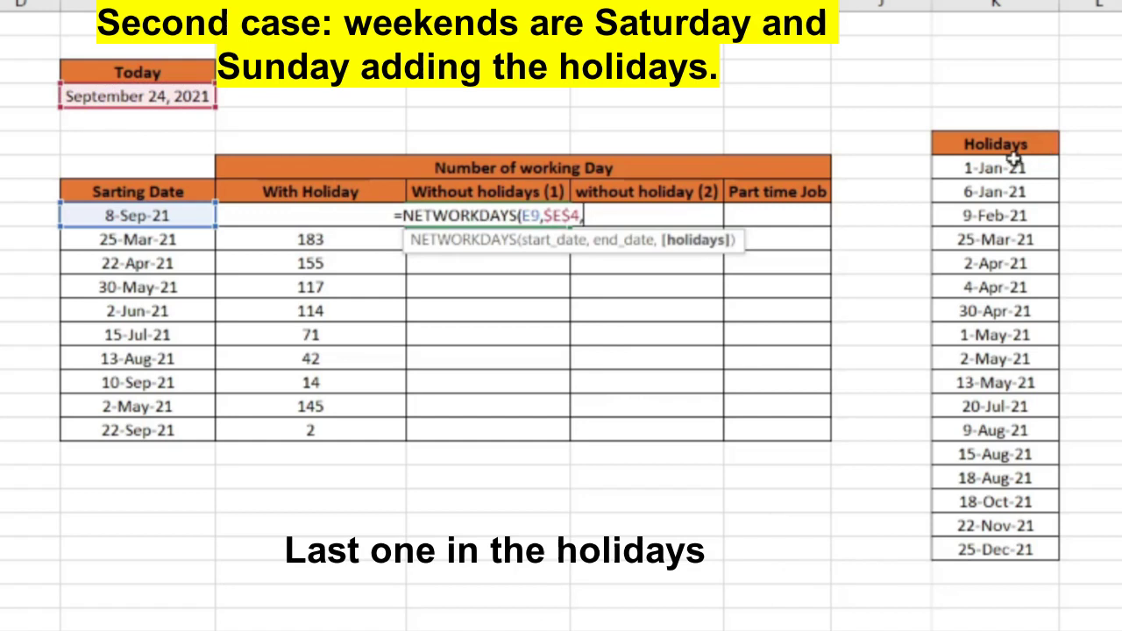
{"action": "left_click_drag", "start_coordinate": [1015, 165], "coordinate": [1016, 550]}
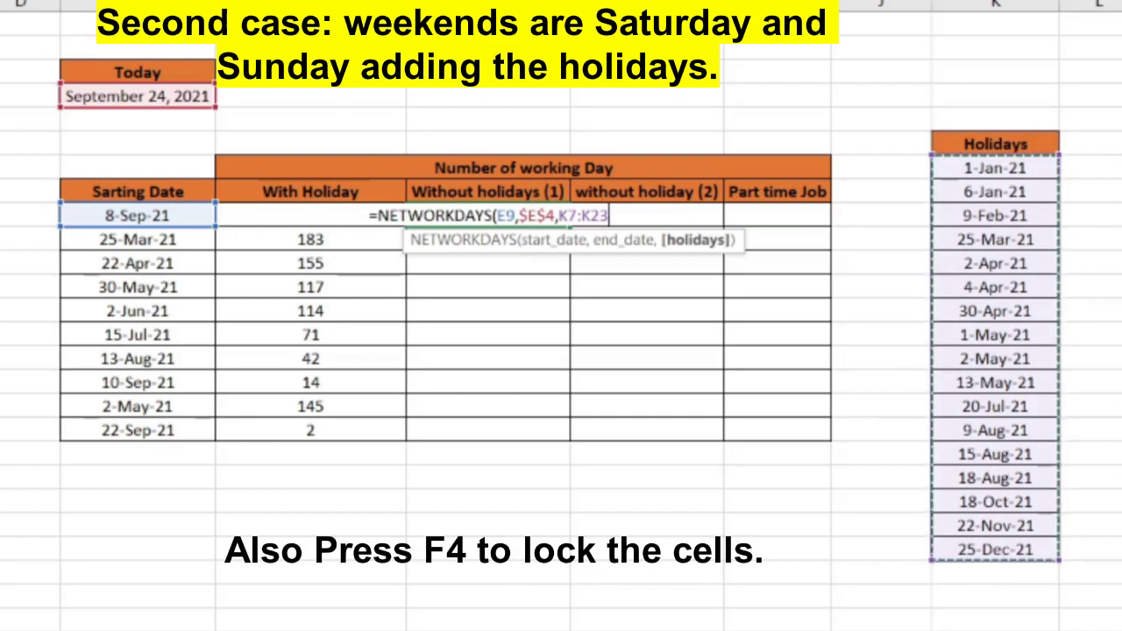
{"action": "key", "text": "F4"}
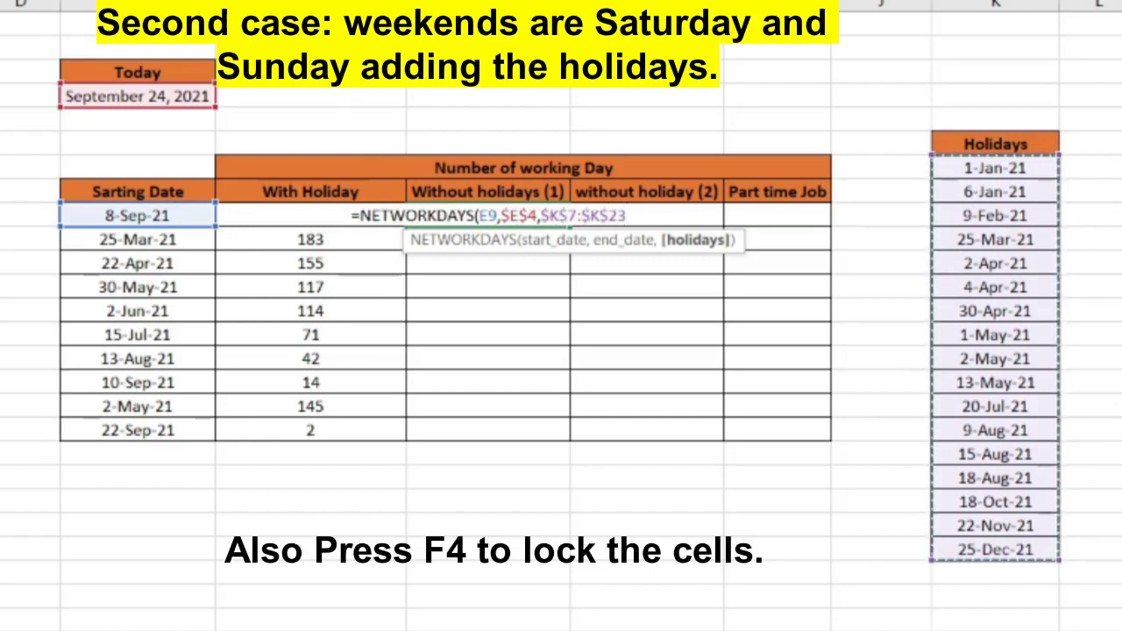
{"action": "type", "text": ")"}
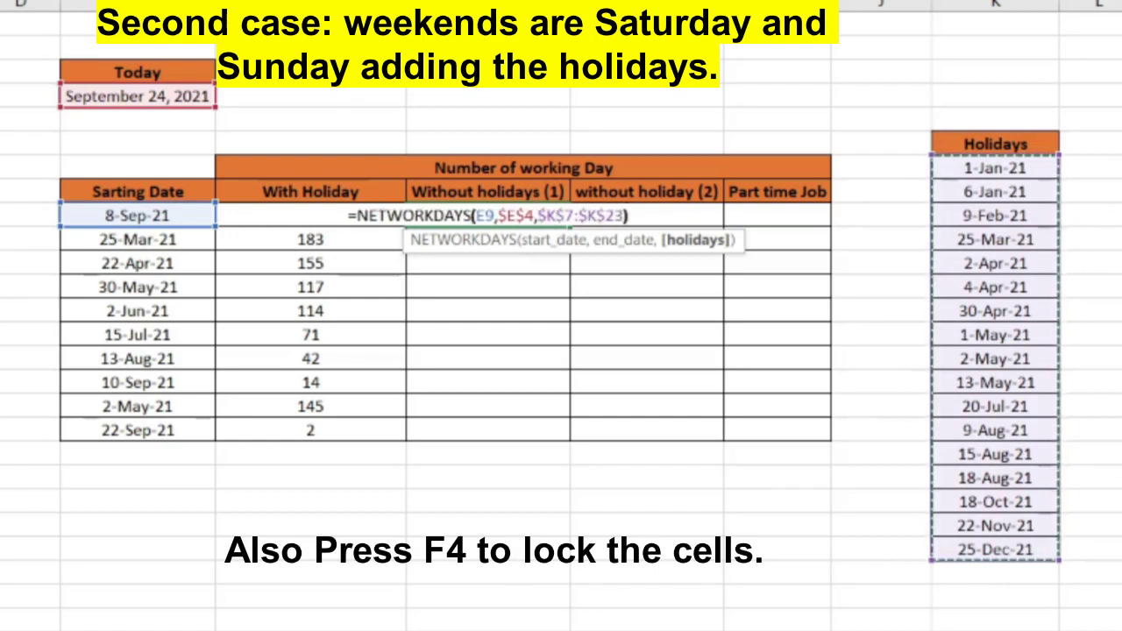
{"action": "key", "text": "Return"}
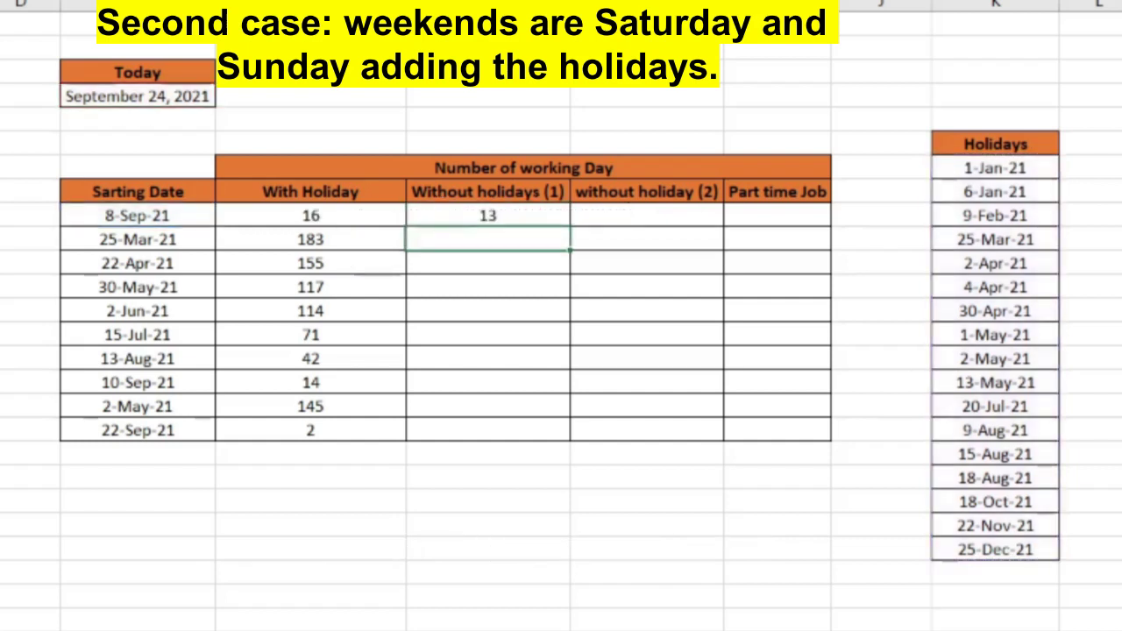
- Copy the NETWORKDAYS formula down the column, giving 13, 125, 107 through 3
{"action": "left_click", "coordinate": [549, 222]}
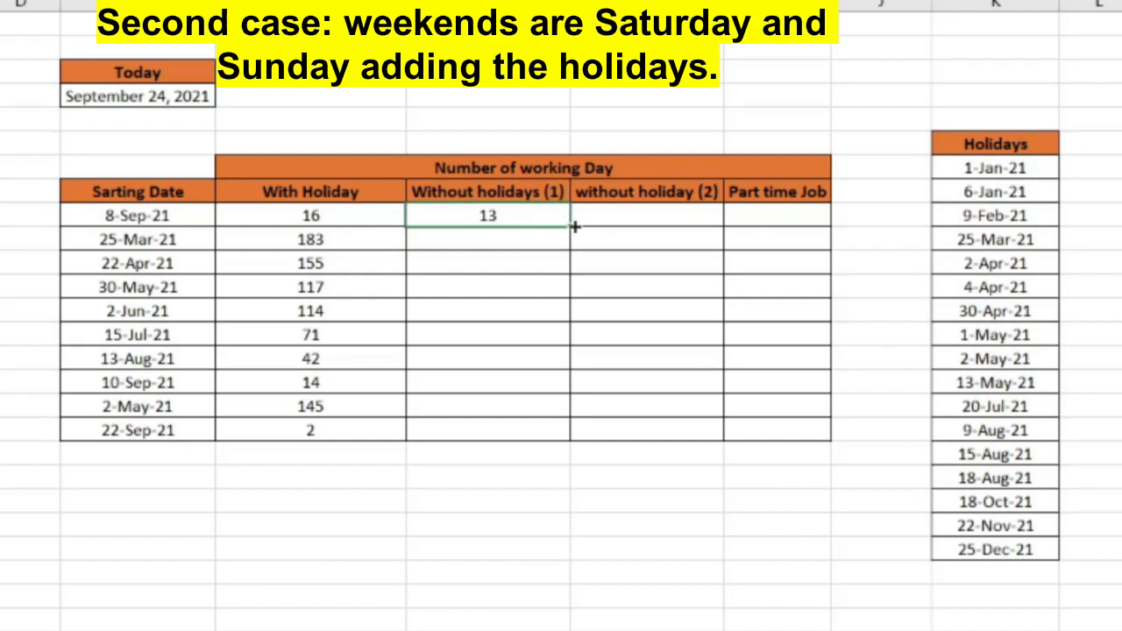
{"action": "left_click_drag", "start_coordinate": [571, 227], "coordinate": [570, 435]}
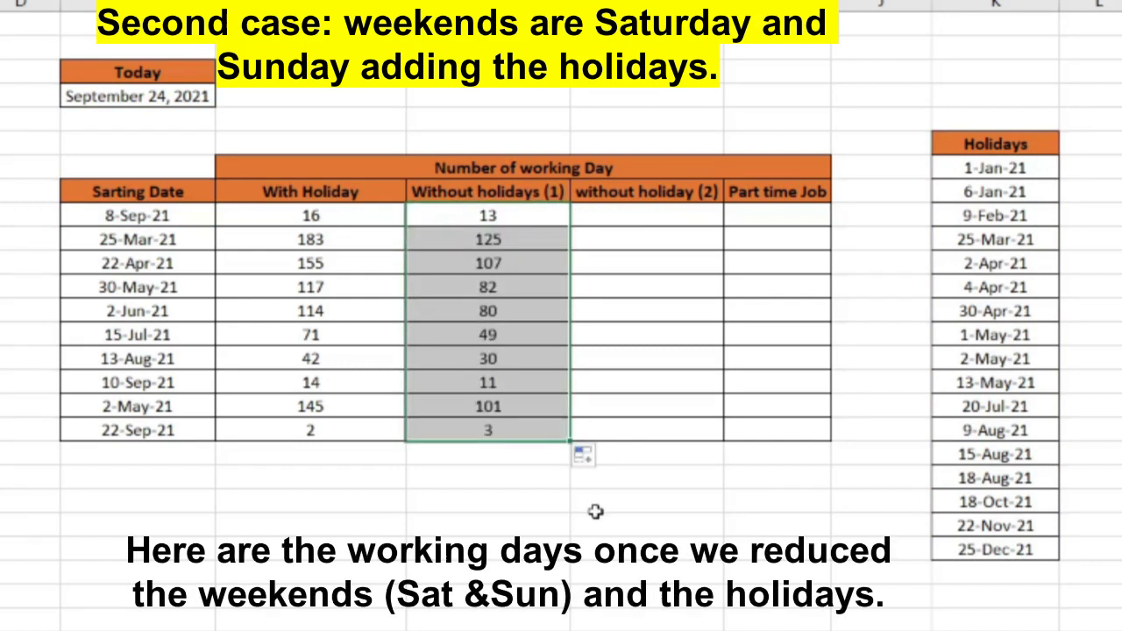
{"action": "left_click", "coordinate": [617, 500]}
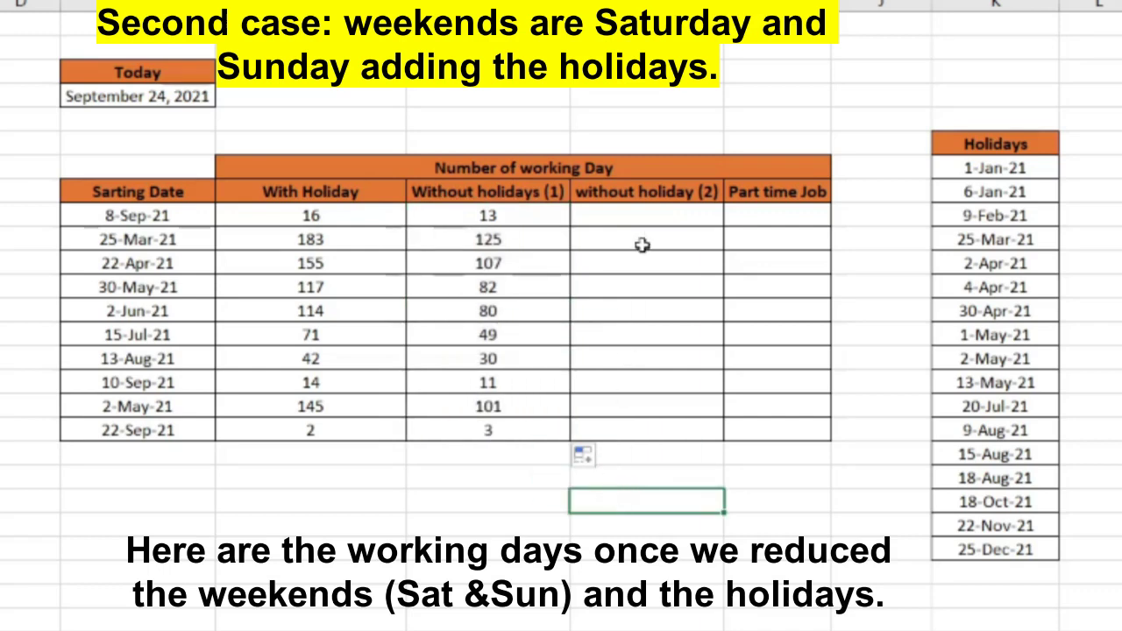
- Start a NETWORKDAYS.INTL formula in the first without holiday (2) cell with E9 as start date
{"action": "left_click", "coordinate": [643, 215]}
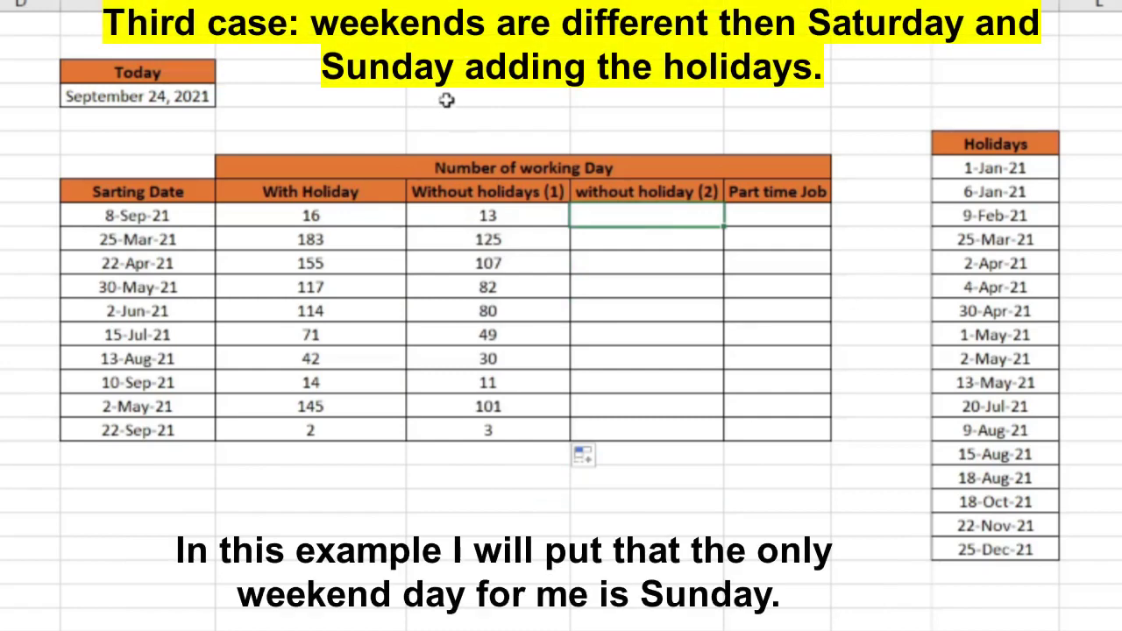
{"action": "left_click", "coordinate": [494, 213]}
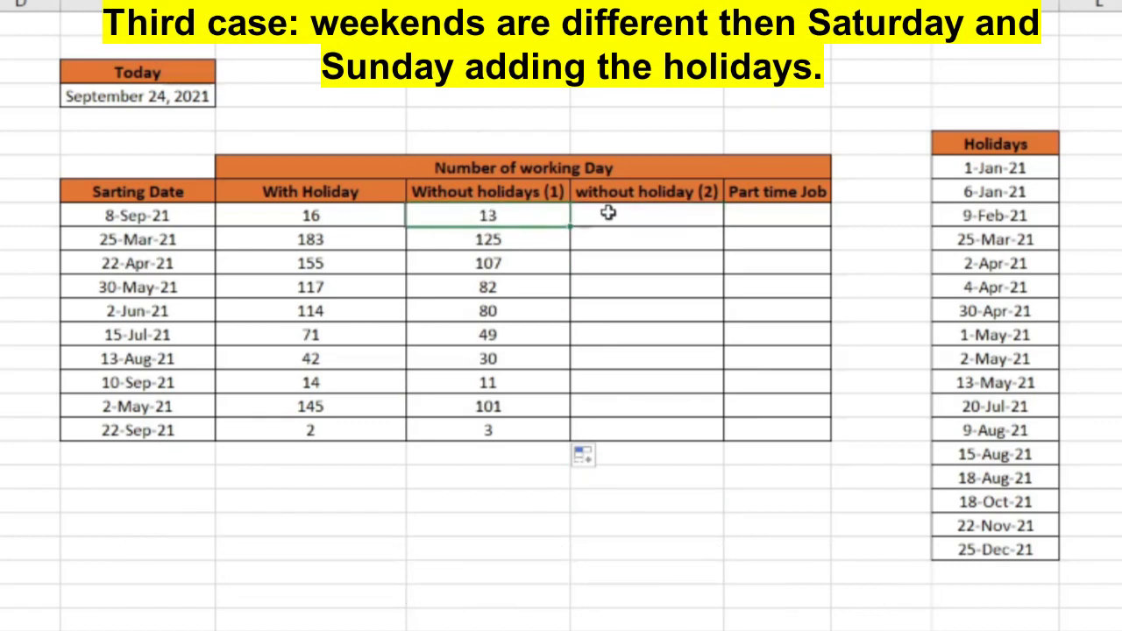
{"action": "left_click", "coordinate": [608, 213]}
{"action": "type", "text": "="}
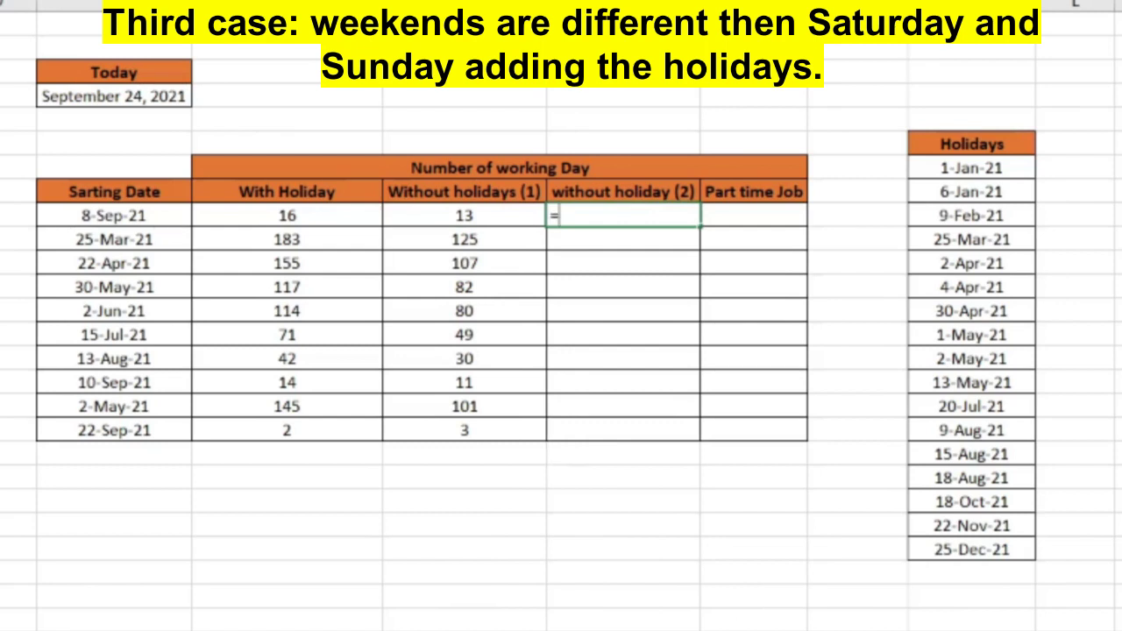
{"action": "type", "text": "netw"}
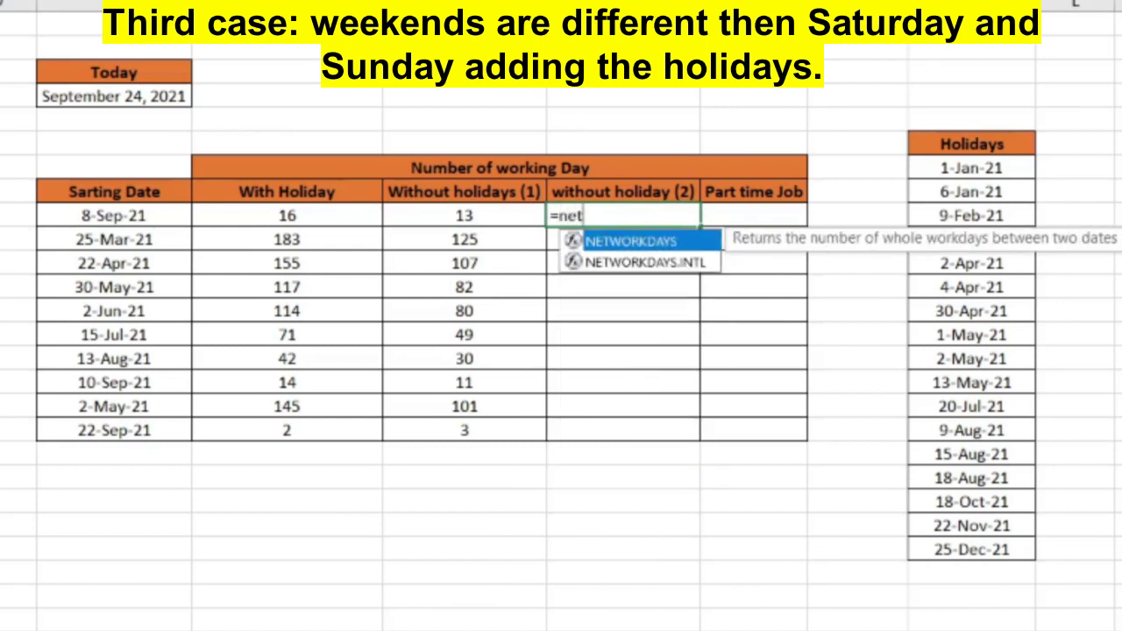
{"action": "double_click", "coordinate": [644, 263]}
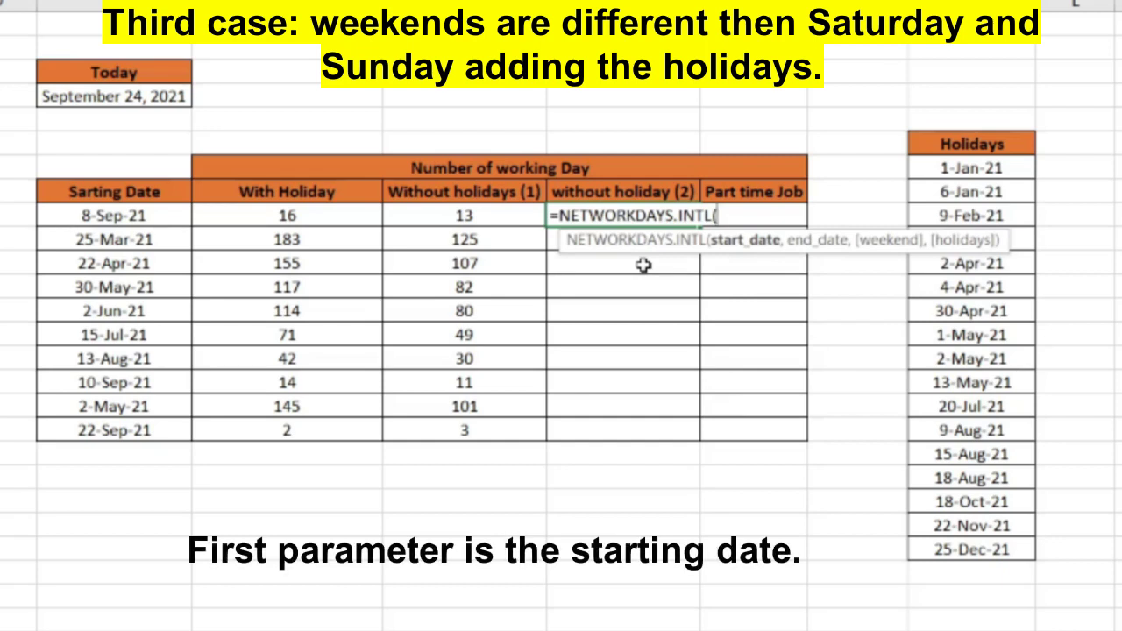
{"action": "left_click", "coordinate": [145, 215]}
{"action": "type", "text": ","}
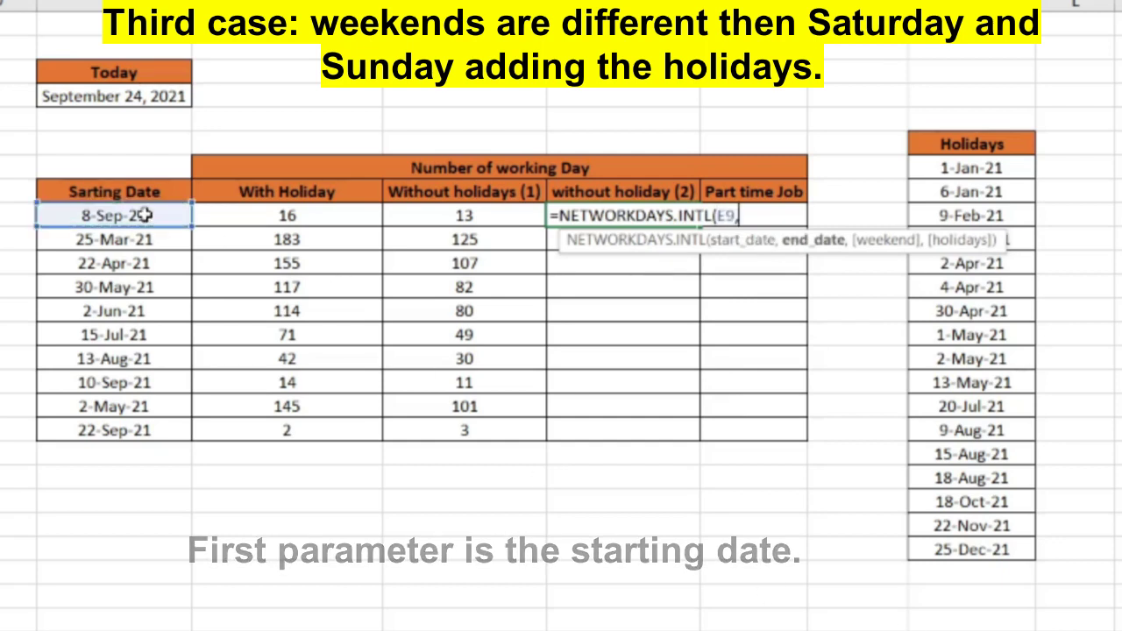
- Add end date $E$4, weekend code 11 (Sunday only) and holidays $K$7:$K$23, giving 15
{"action": "left_click", "coordinate": [111, 96]}
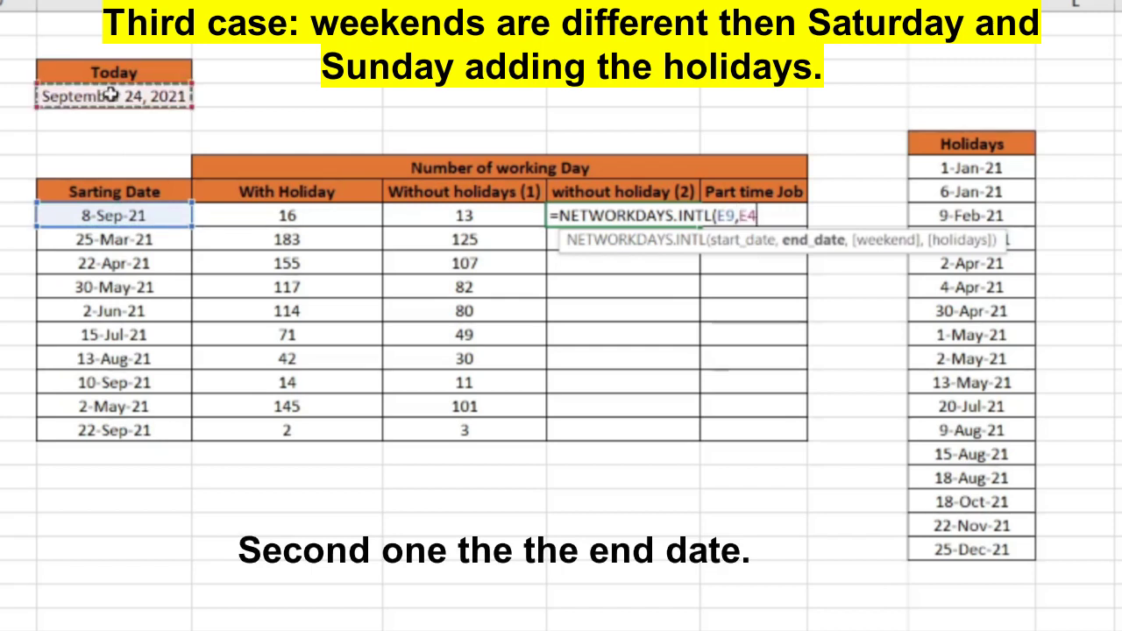
{"action": "key", "text": "F4"}
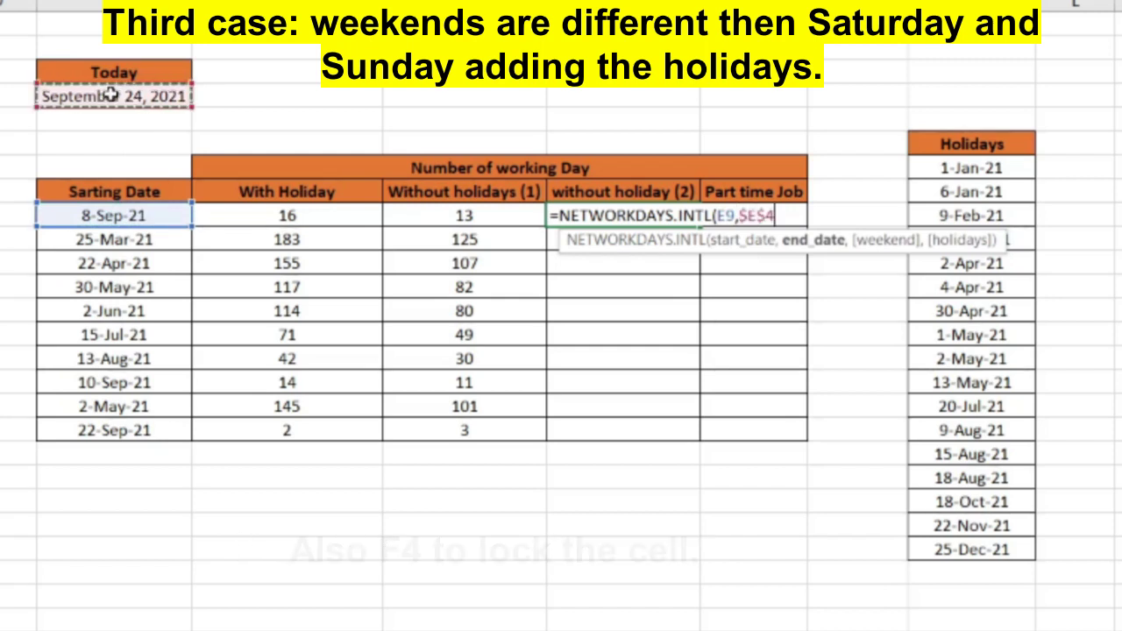
{"action": "type", "text": ","}
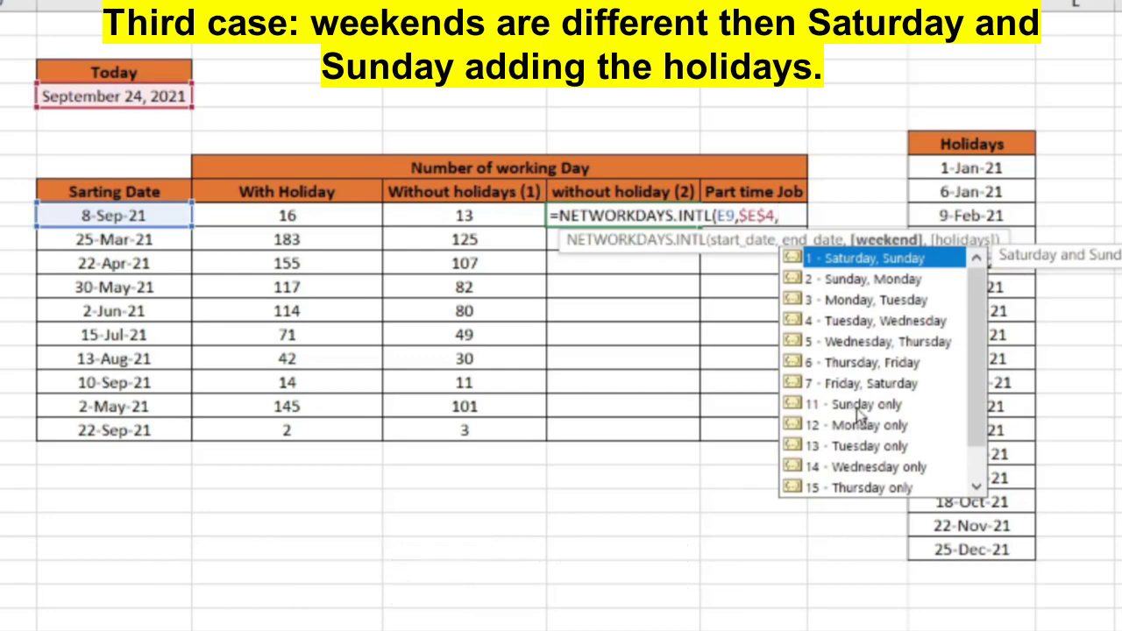
{"action": "left_click", "coordinate": [859, 409]}
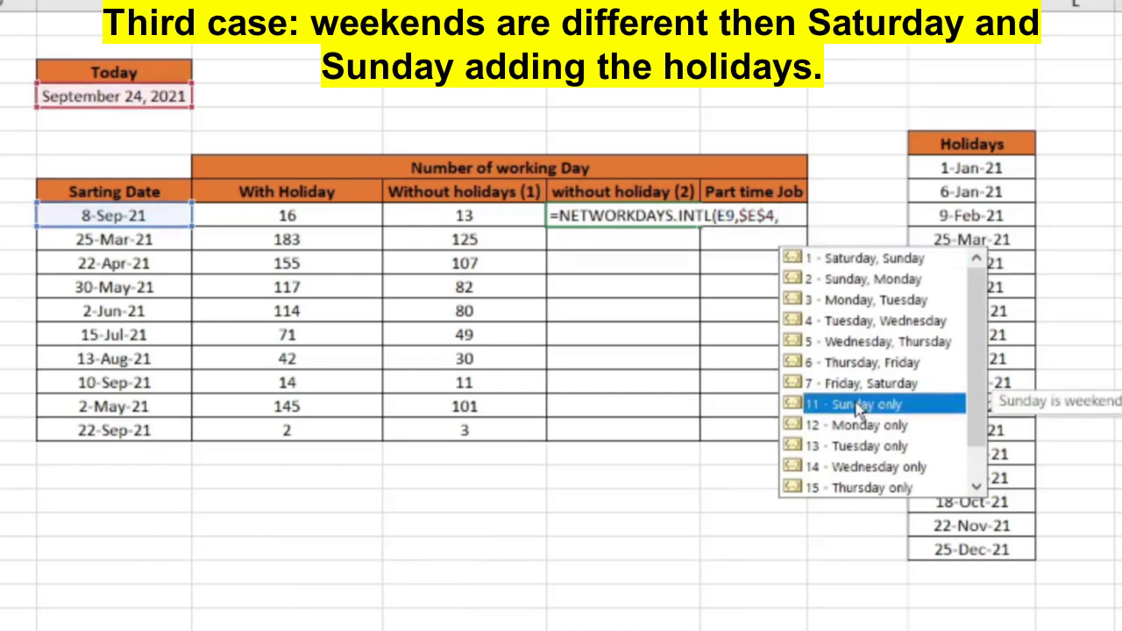
{"action": "double_click", "coordinate": [857, 405]}
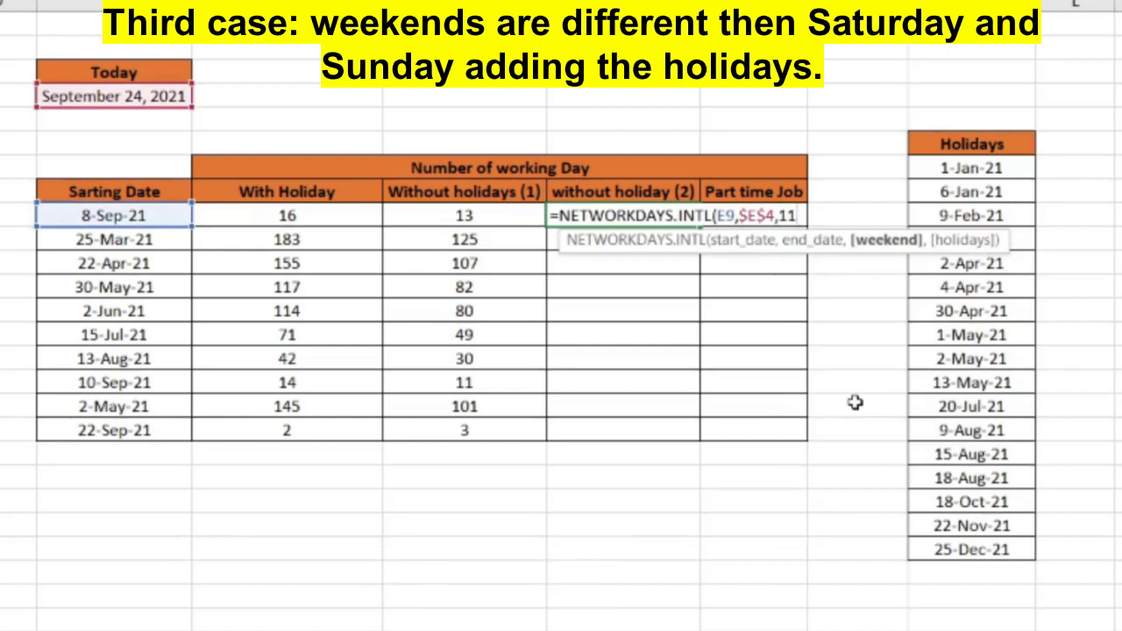
{"action": "type", "text": ","}
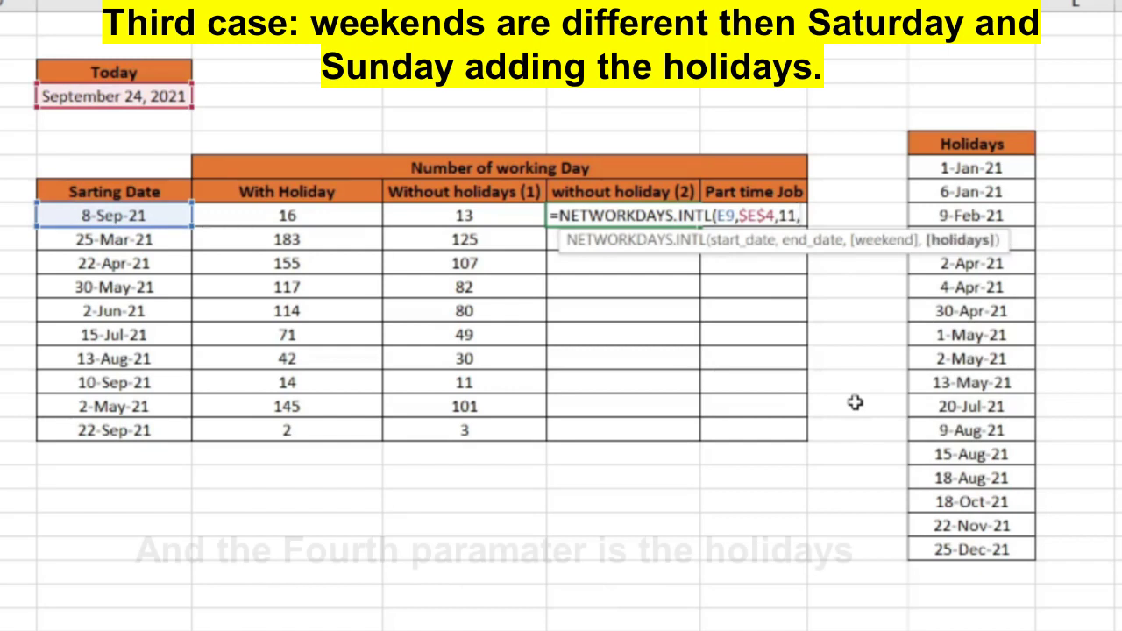
{"action": "left_click_drag", "start_coordinate": [1002, 166], "coordinate": [1028, 554]}
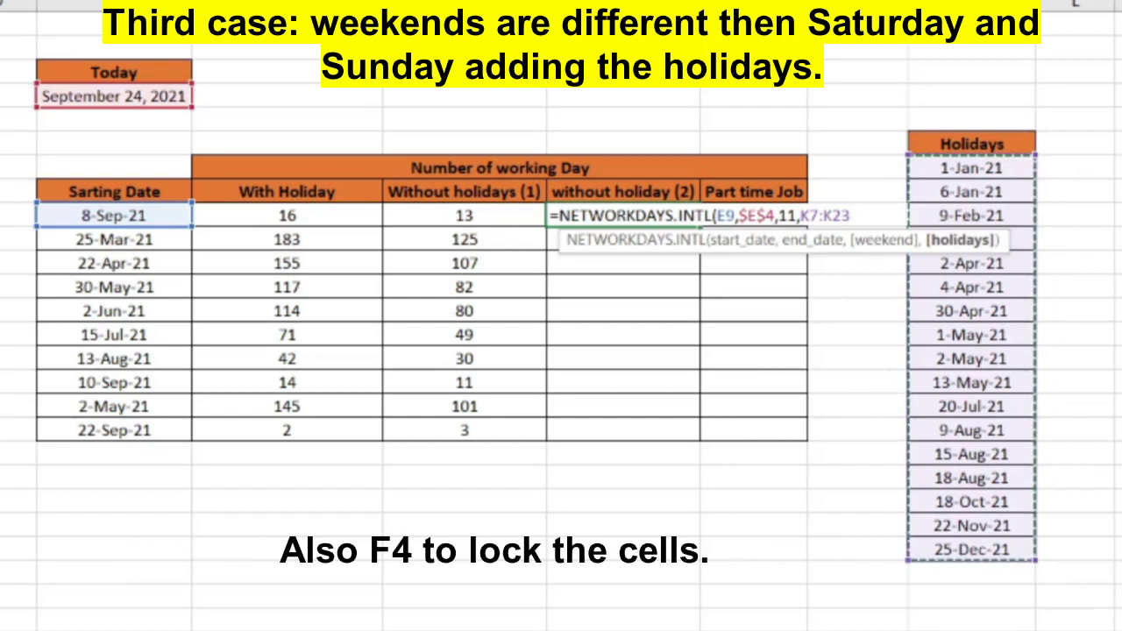
{"action": "key", "text": "F4"}
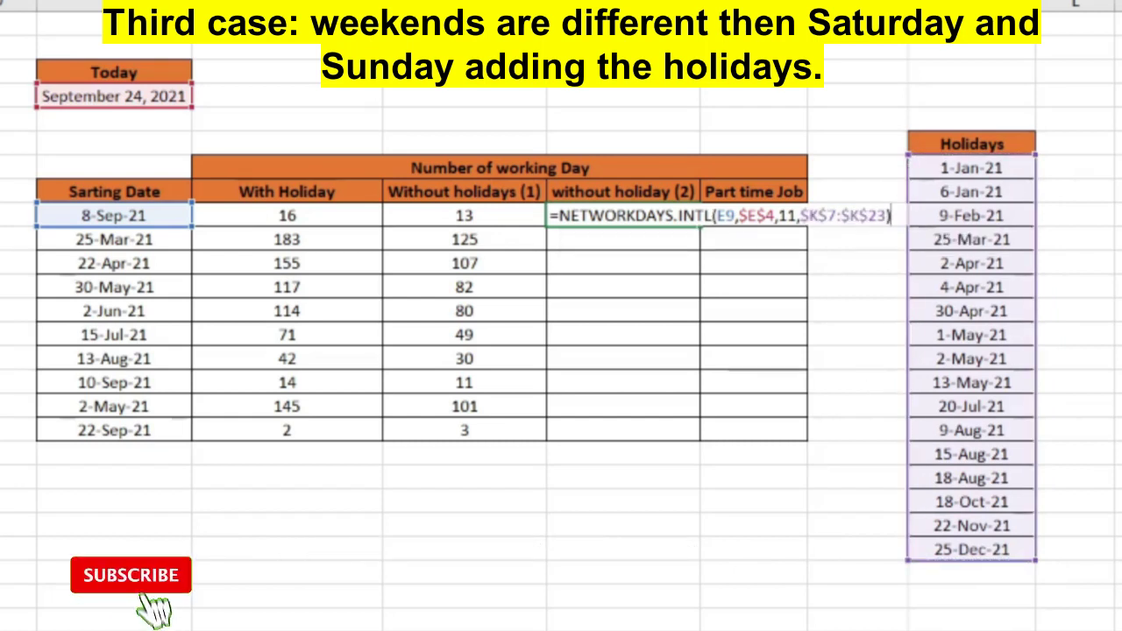
{"action": "key", "text": "Return"}
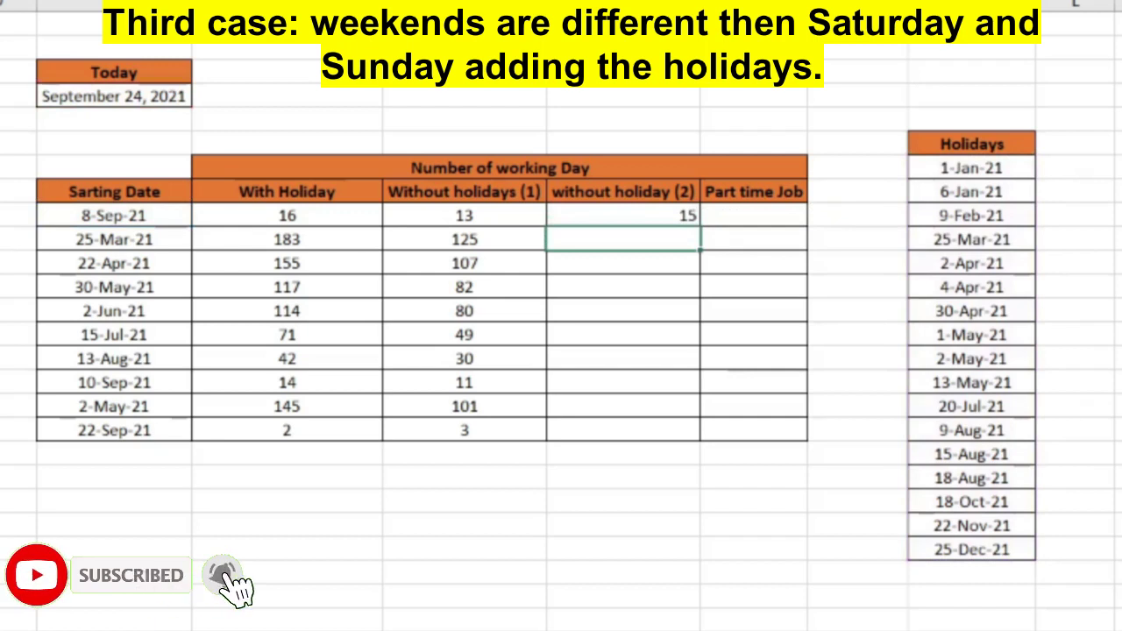
- Fill the without holiday (2) formula down (15, 150, 128 through 3) and centre the values
{"action": "left_click", "coordinate": [666, 212]}
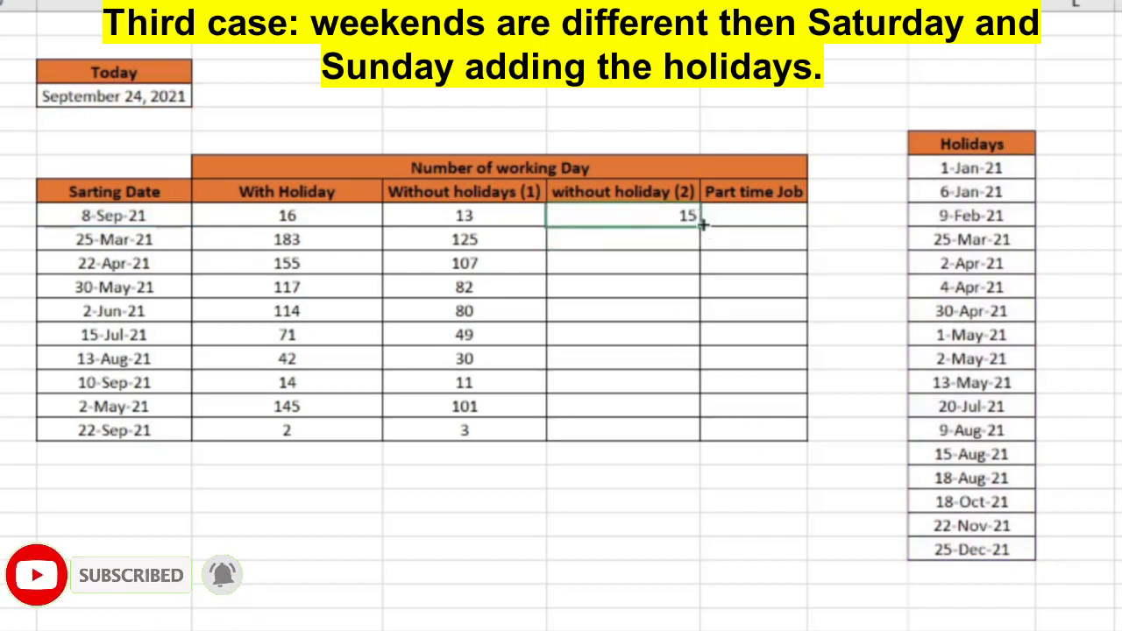
{"action": "left_click_drag", "start_coordinate": [702, 224], "coordinate": [699, 438]}
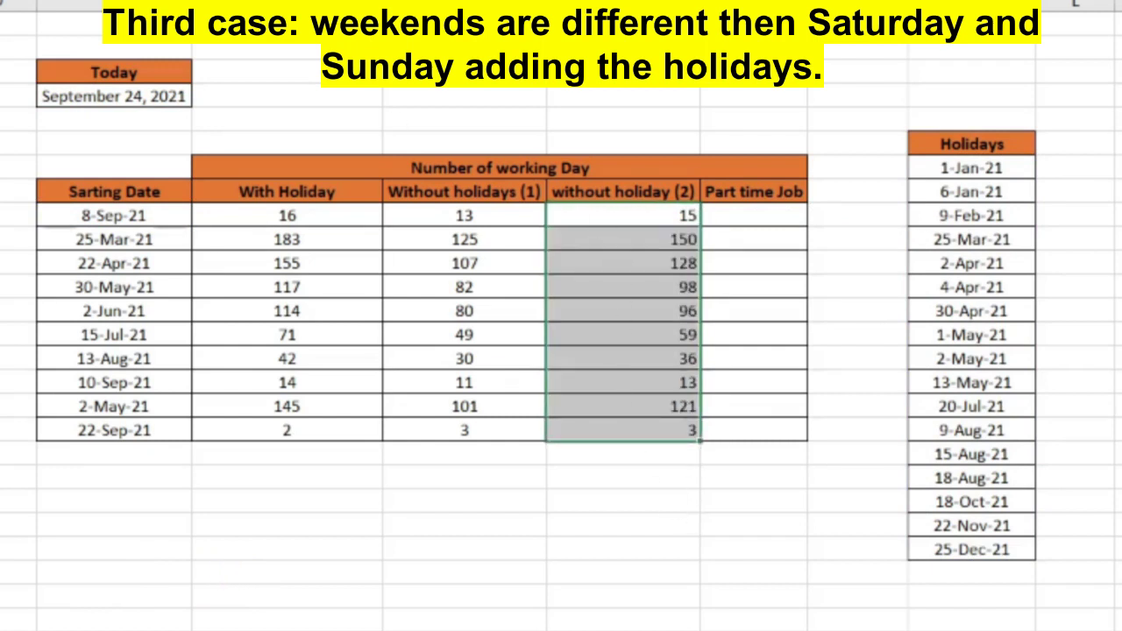
{"action": "key", "text": "alt+h"}
{"action": "key", "text": "a"}
{"action": "key", "text": "c"}
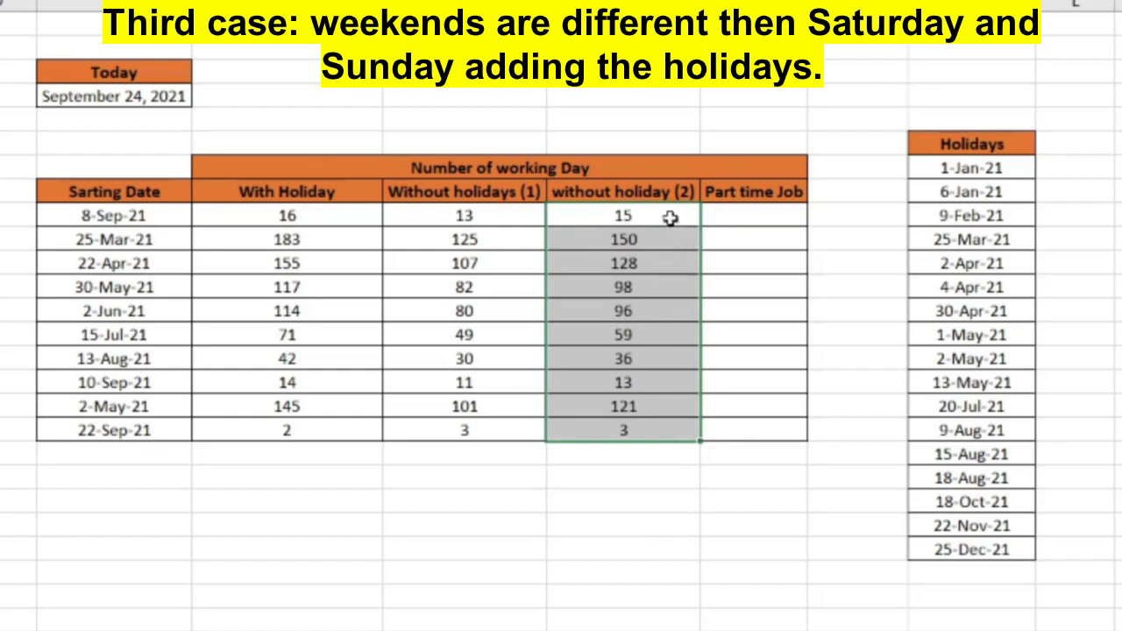
{"action": "left_click", "coordinate": [669, 218]}
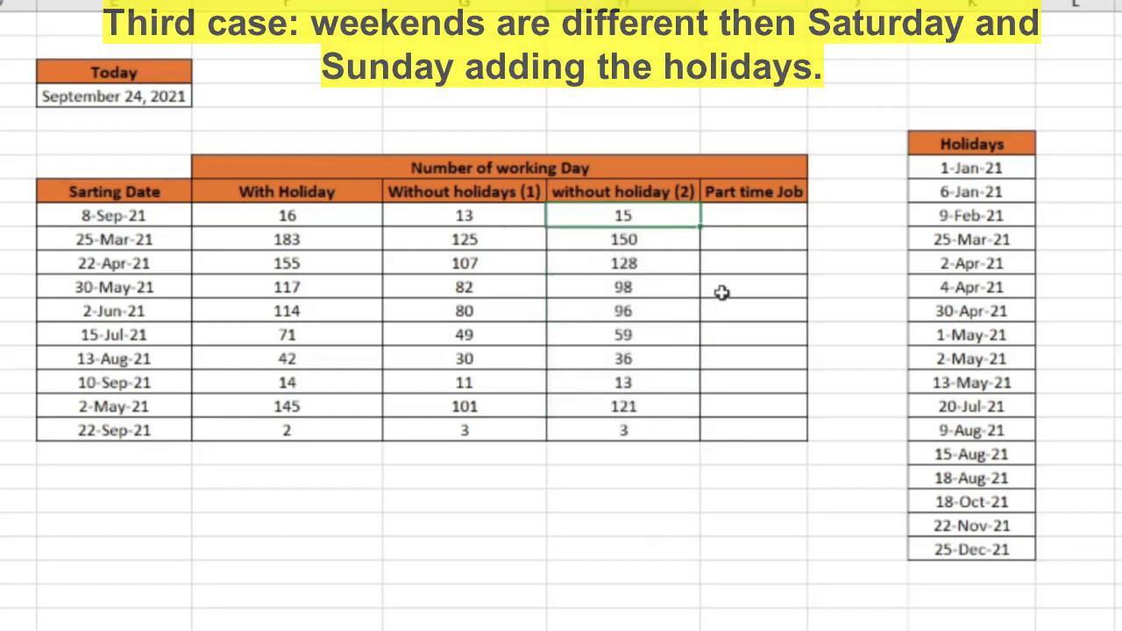
{"action": "left_click", "coordinate": [751, 211]}
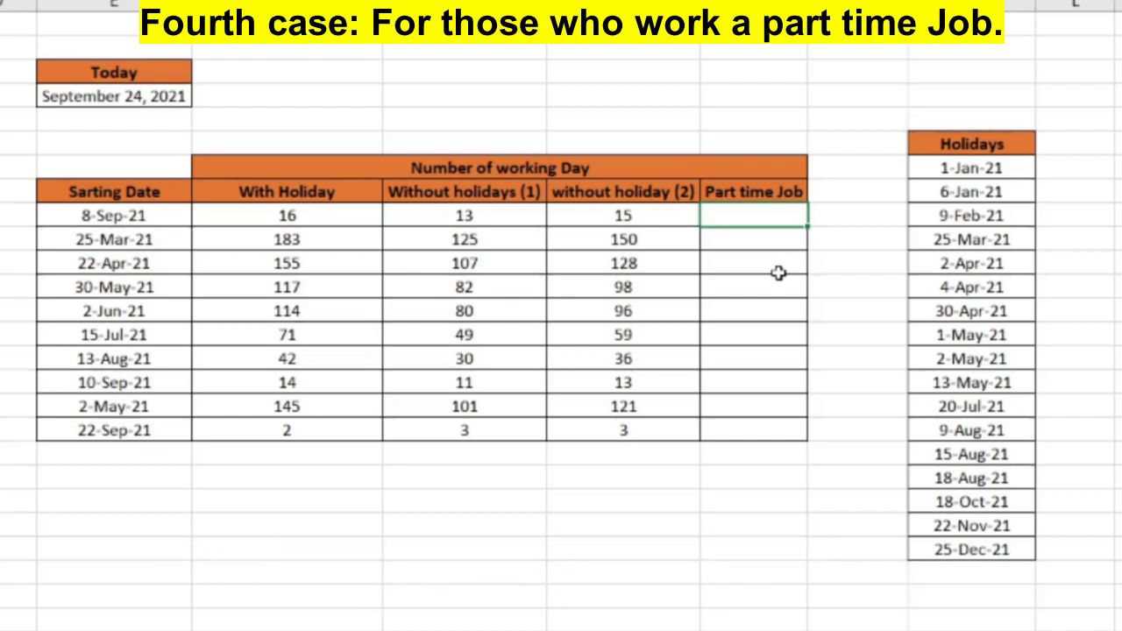
- Start NETWORKDAYS.INTL in the first Part time Job cell with E9 and absolute $E$4
{"action": "type", "text": "=ne"}
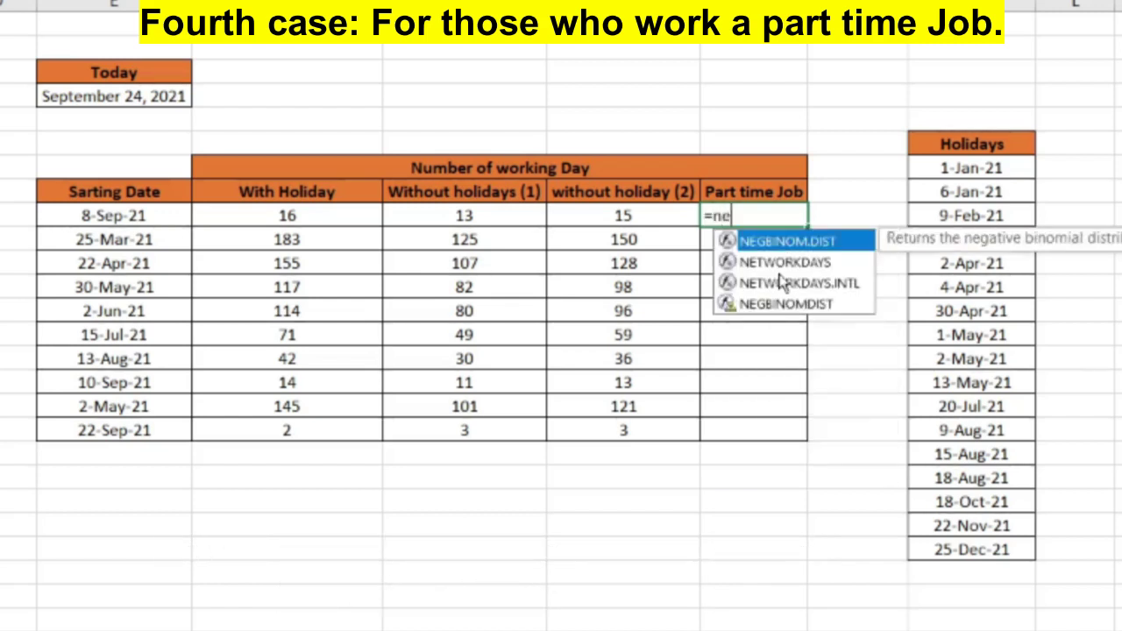
{"action": "type", "text": "tw"}
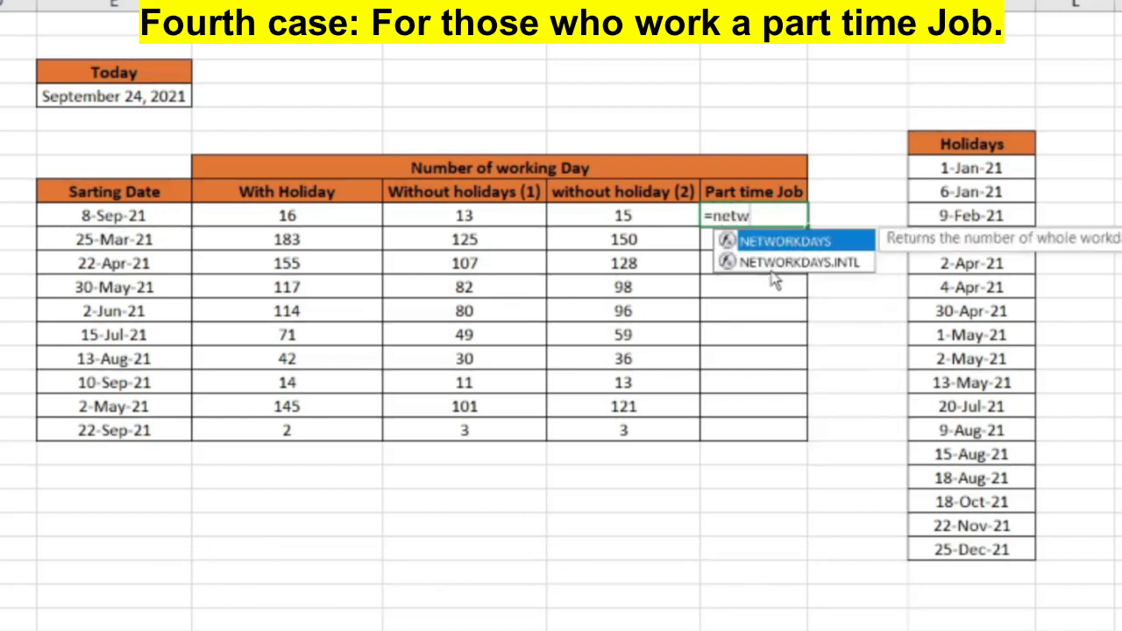
{"action": "double_click", "coordinate": [760, 262]}
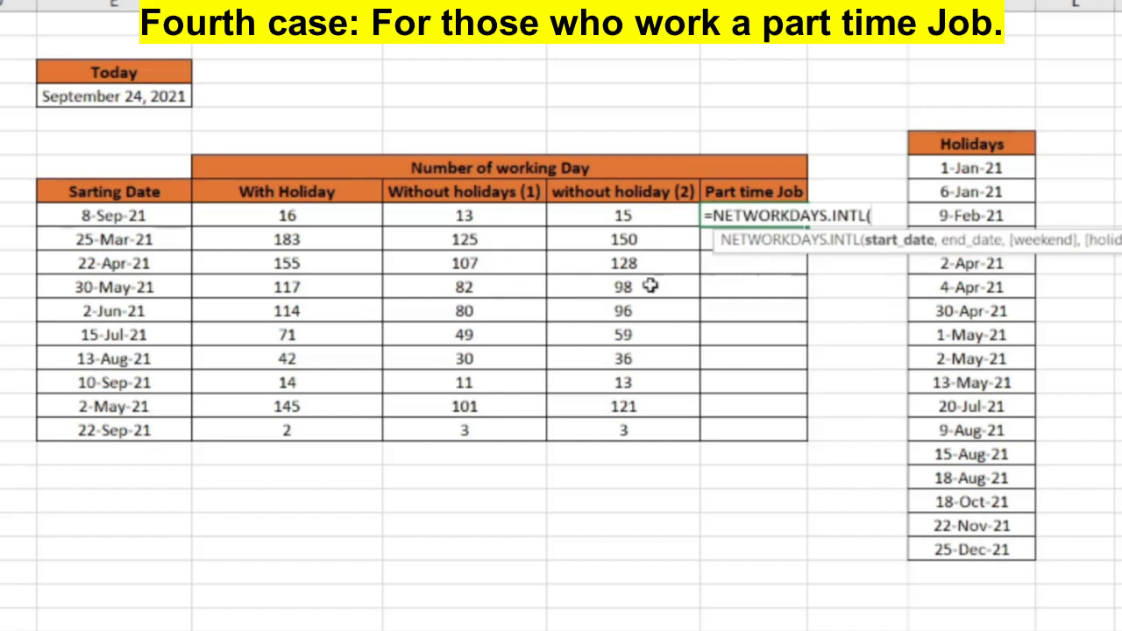
{"action": "left_click", "coordinate": [84, 213]}
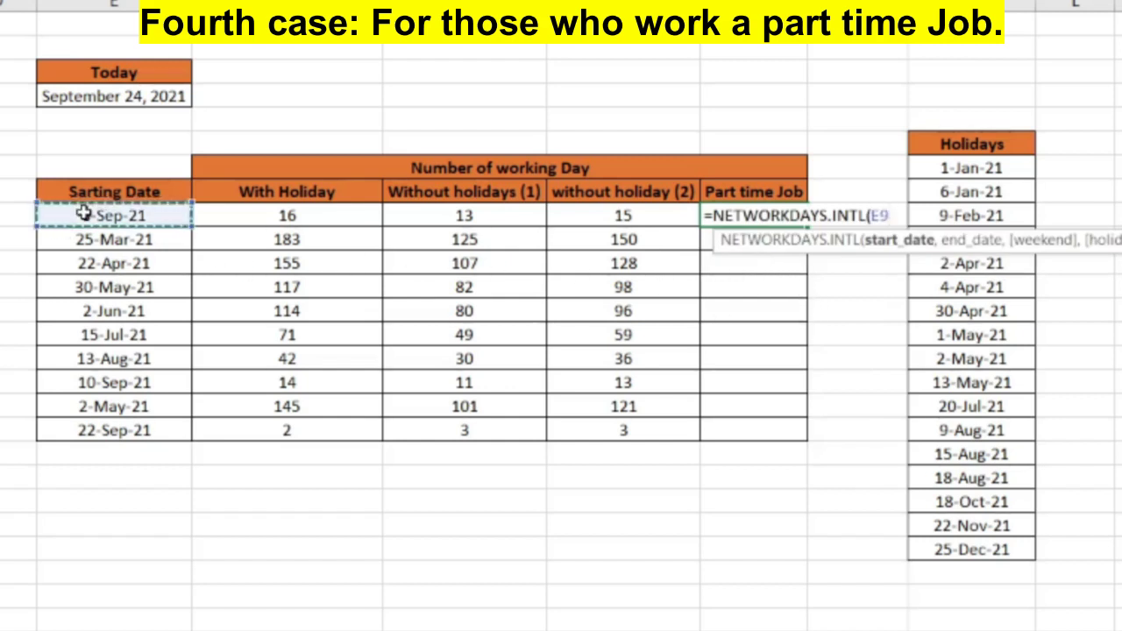
{"action": "type", "text": ","}
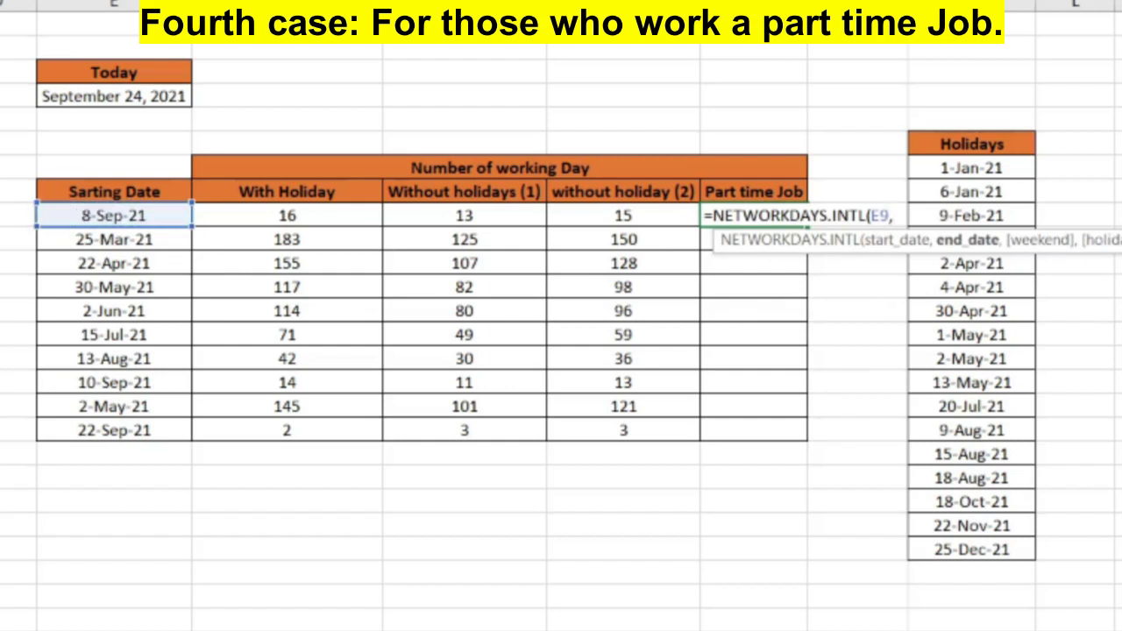
{"action": "left_click", "coordinate": [79, 100]}
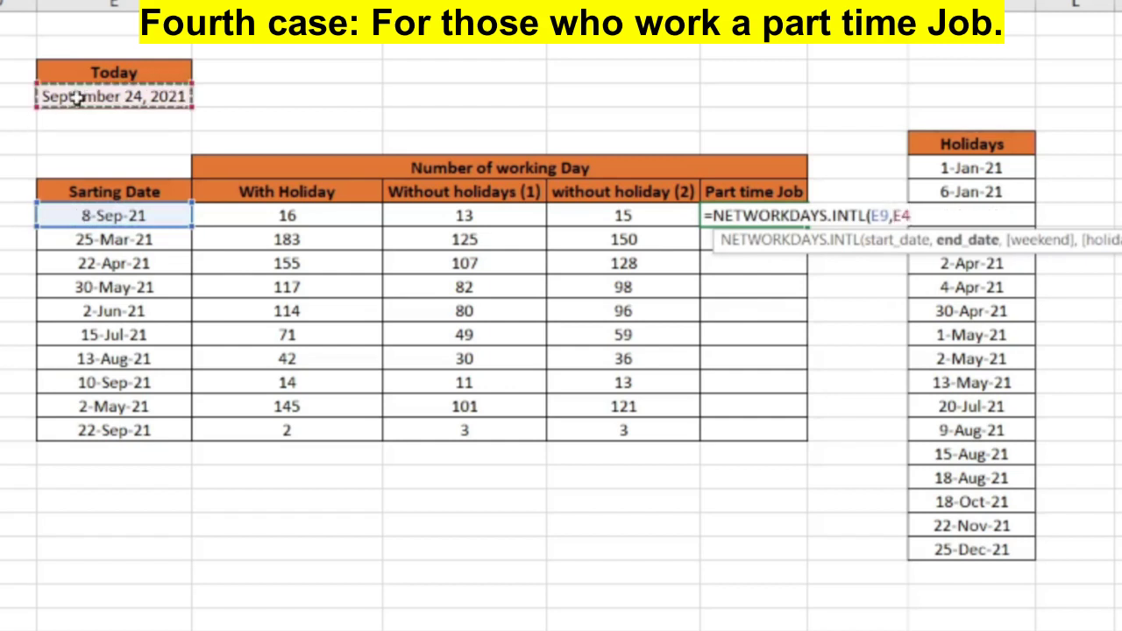
{"action": "key", "text": "F4"}
{"action": "type", "text": "$E$4,0"}
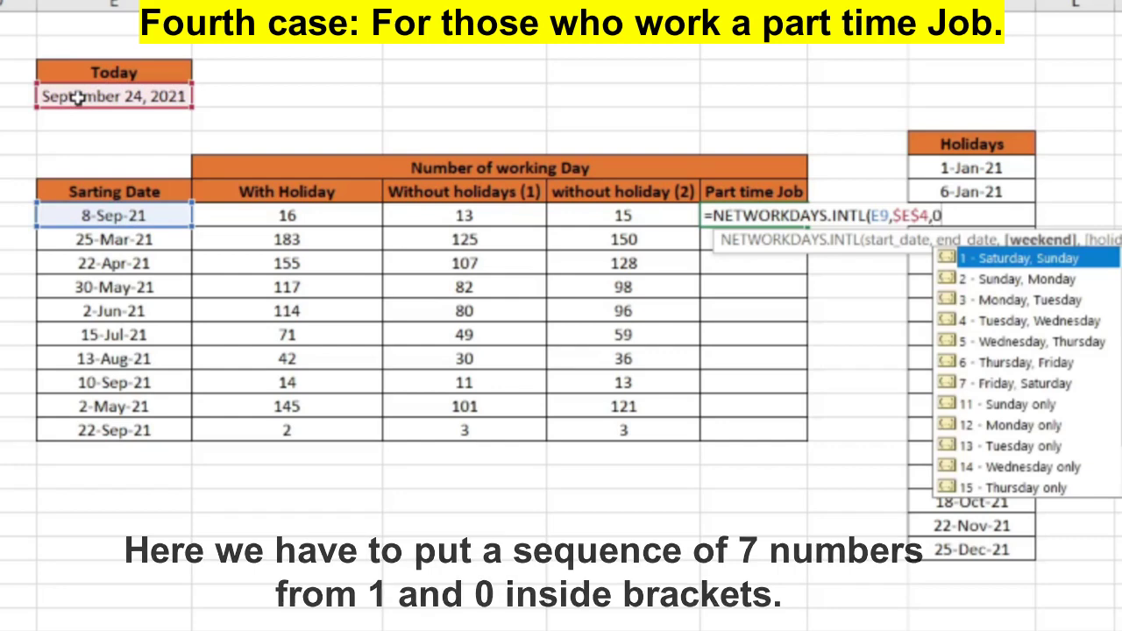
- Add weekend pattern "0110011" and the absolute holiday range $K$7:$K$23
{"action": "key", "text": "BackSpace"}
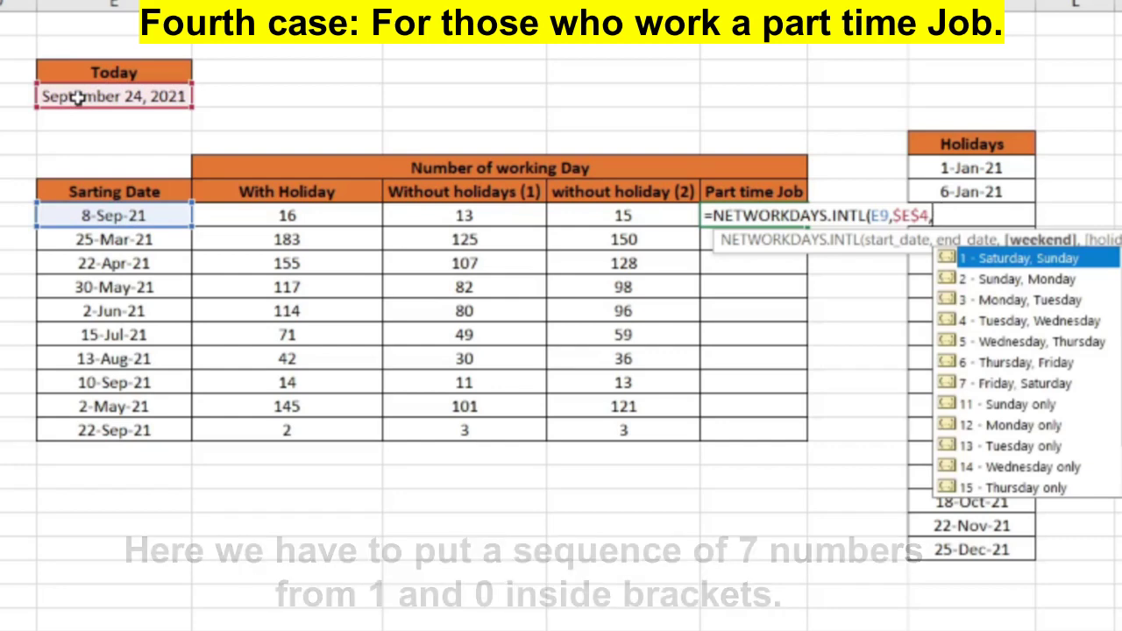
{"action": "type", "text": "\""}
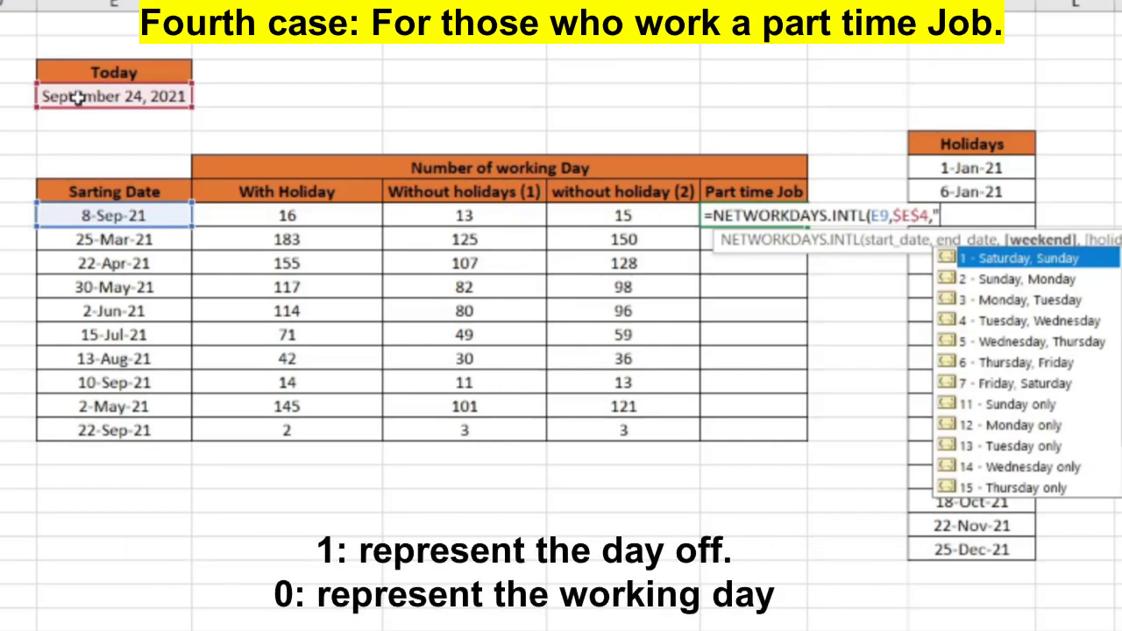
{"action": "type", "text": "0"}
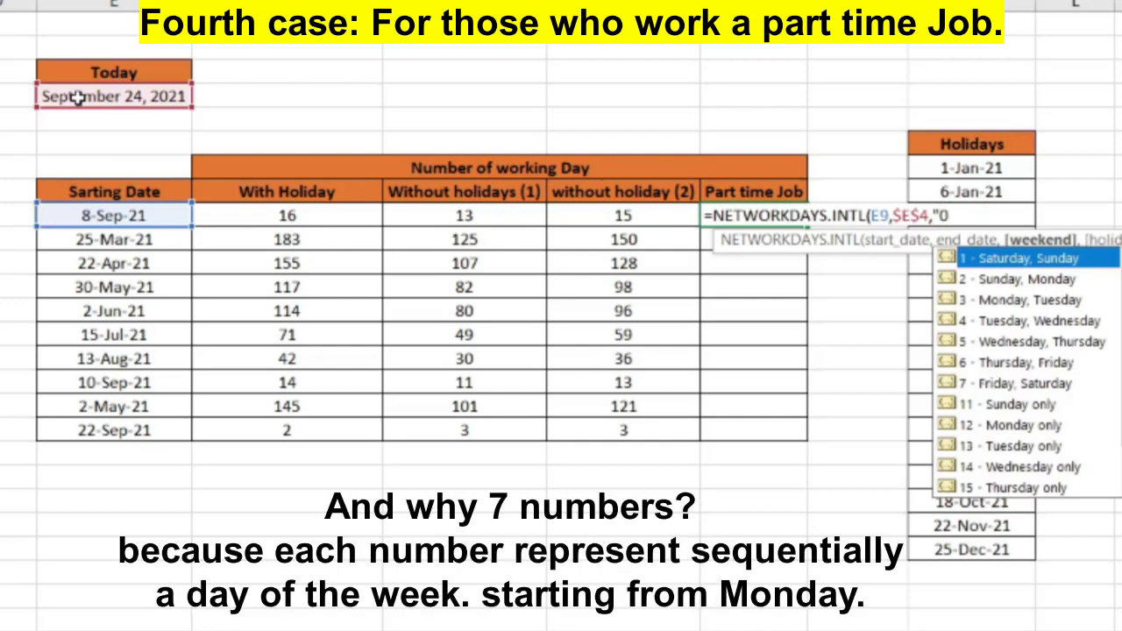
{"action": "type", "text": "1"}
{"action": "key", "text": "BackSpace"}
{"action": "key", "text": "BackSpace"}
{"action": "type", "text": "0"}
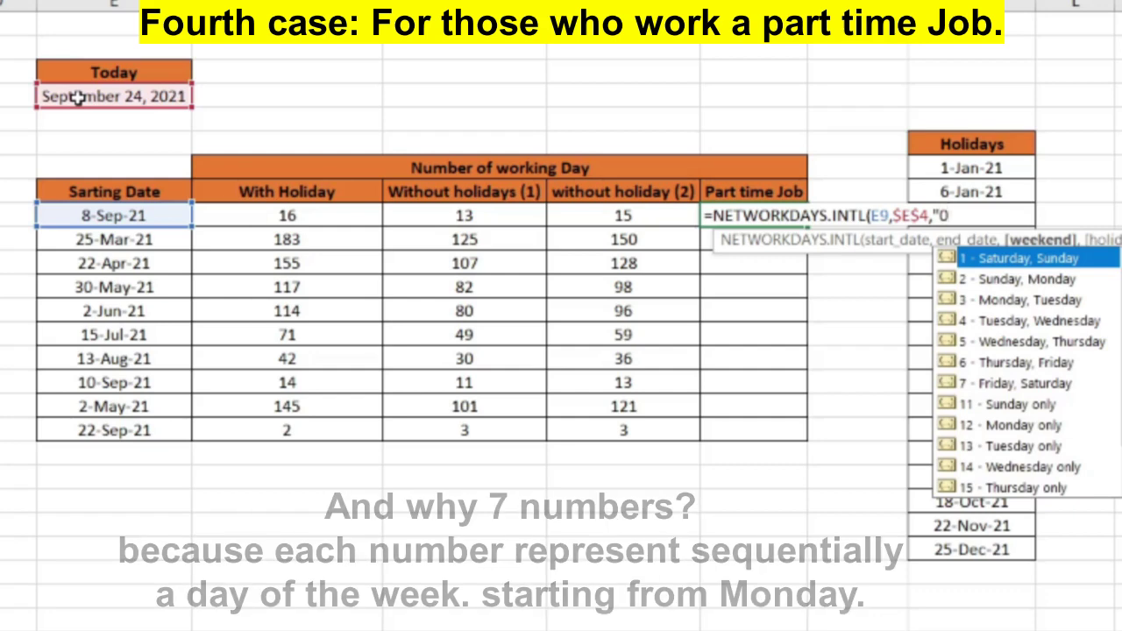
{"action": "type", "text": "11"}
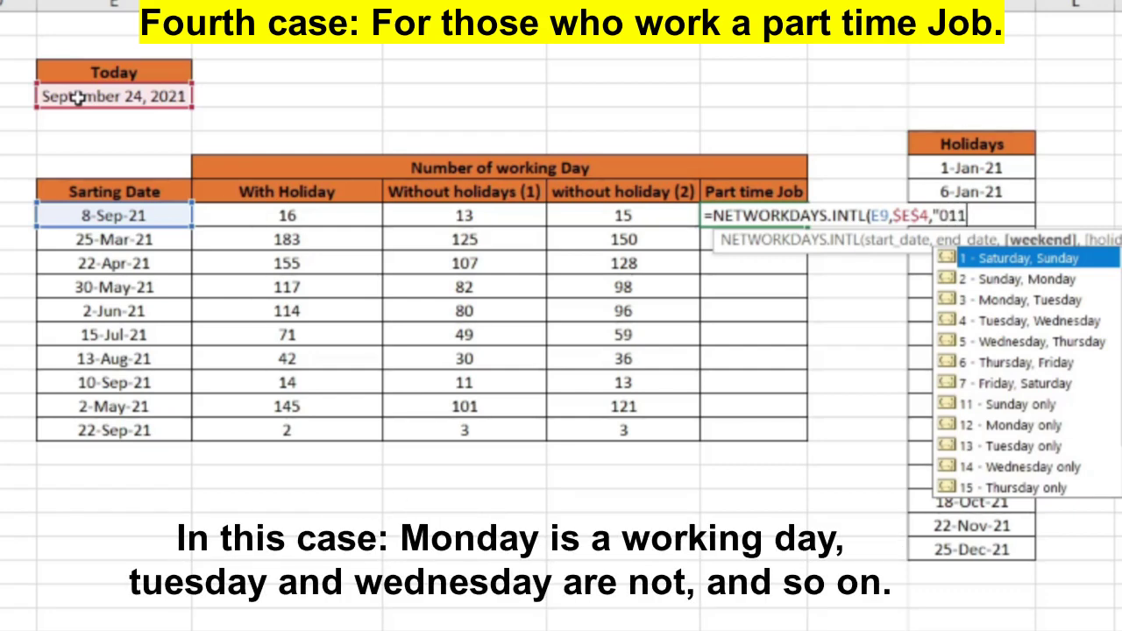
{"action": "type", "text": "0"}
{"action": "type", "text": "01"}
{"action": "type", "text": "1"}
{"action": "type", "text": "\""}
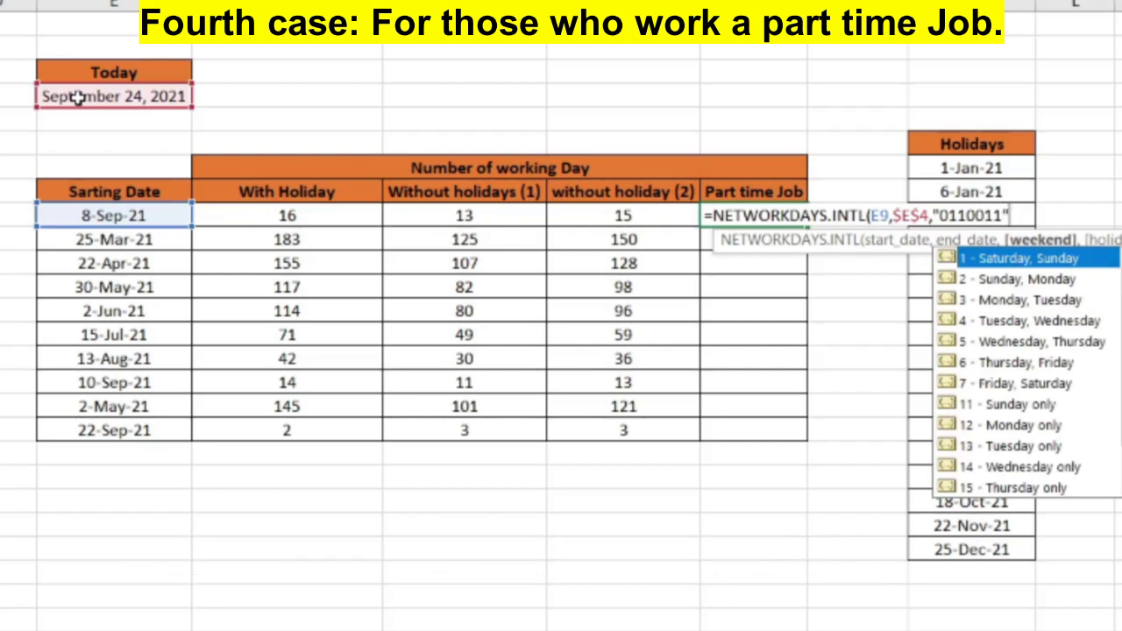
{"action": "type", "text": ","}
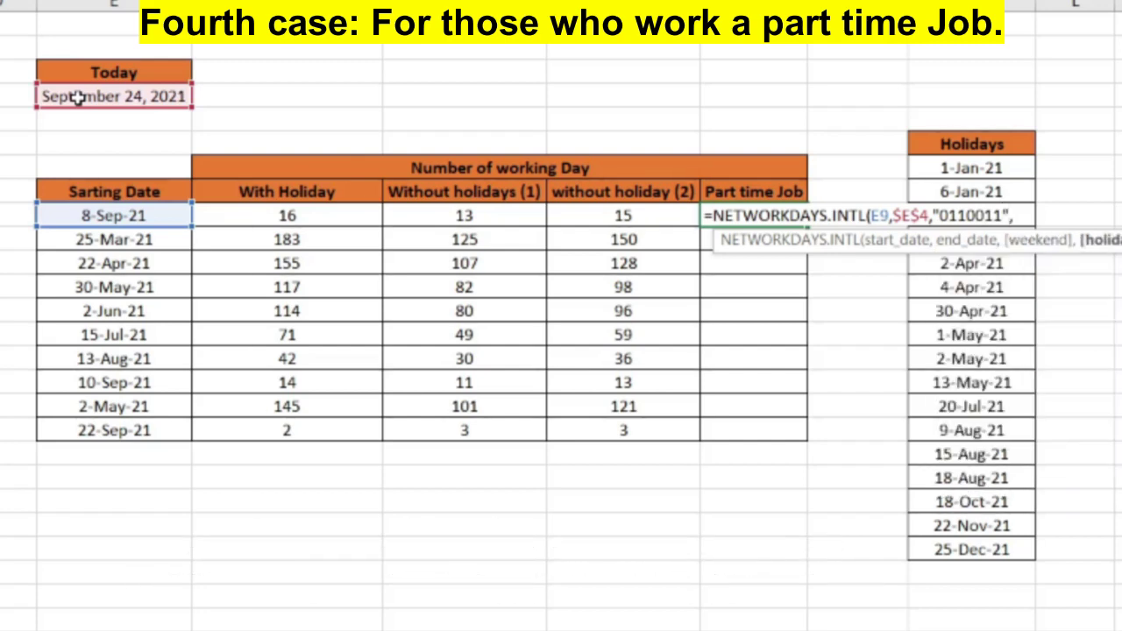
{"action": "left_click_drag", "start_coordinate": [992, 171], "coordinate": [994, 548]}
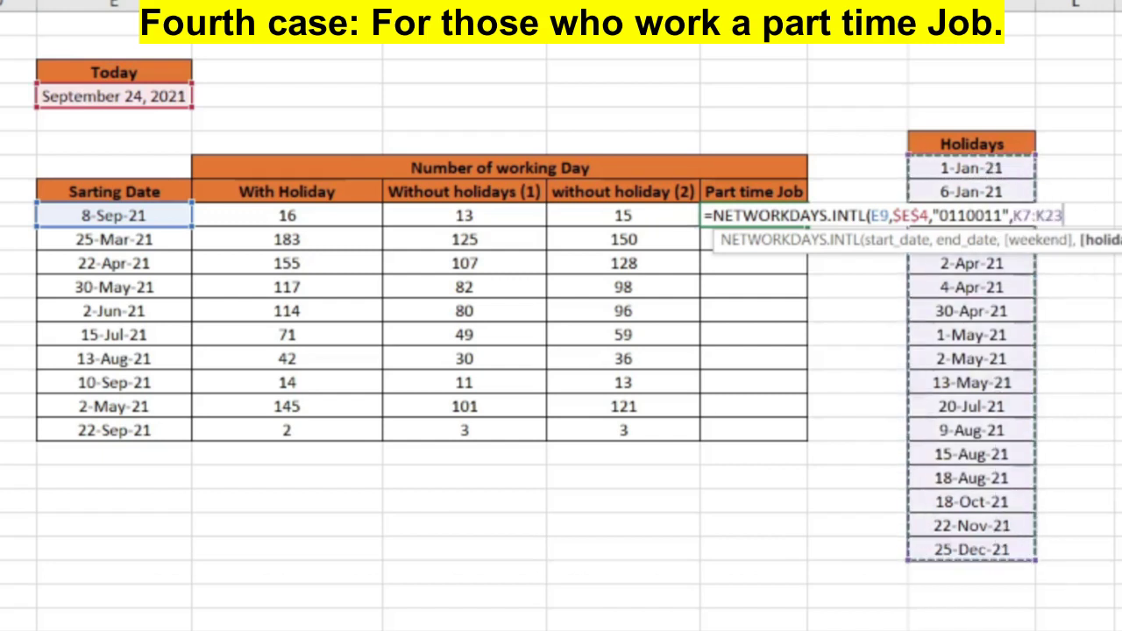
{"action": "key", "text": "F4"}
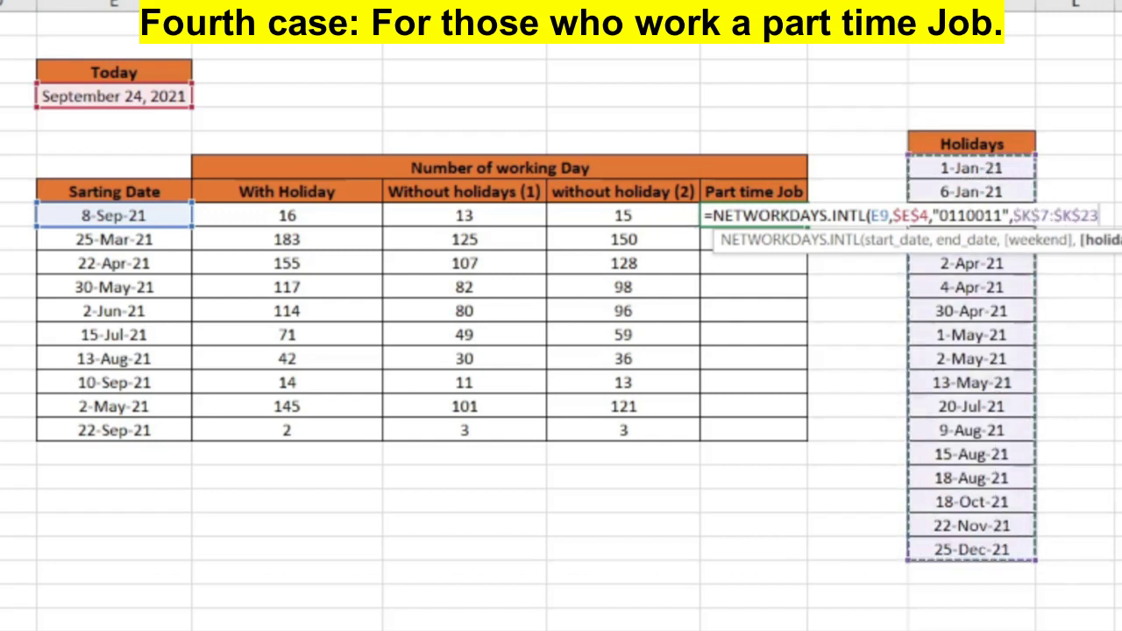
- Enter the part-time formula and fill it to the 22-Sep-21 row, giving 8, 75, 65 through 2
{"action": "key", "text": "Return"}
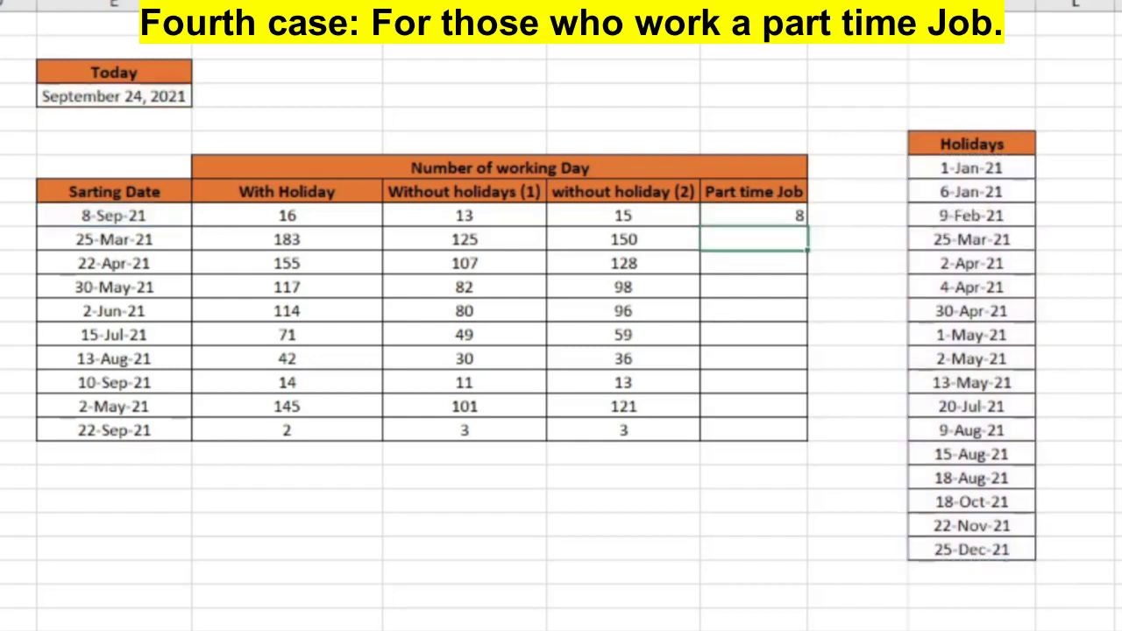
{"action": "left_click", "coordinate": [784, 214]}
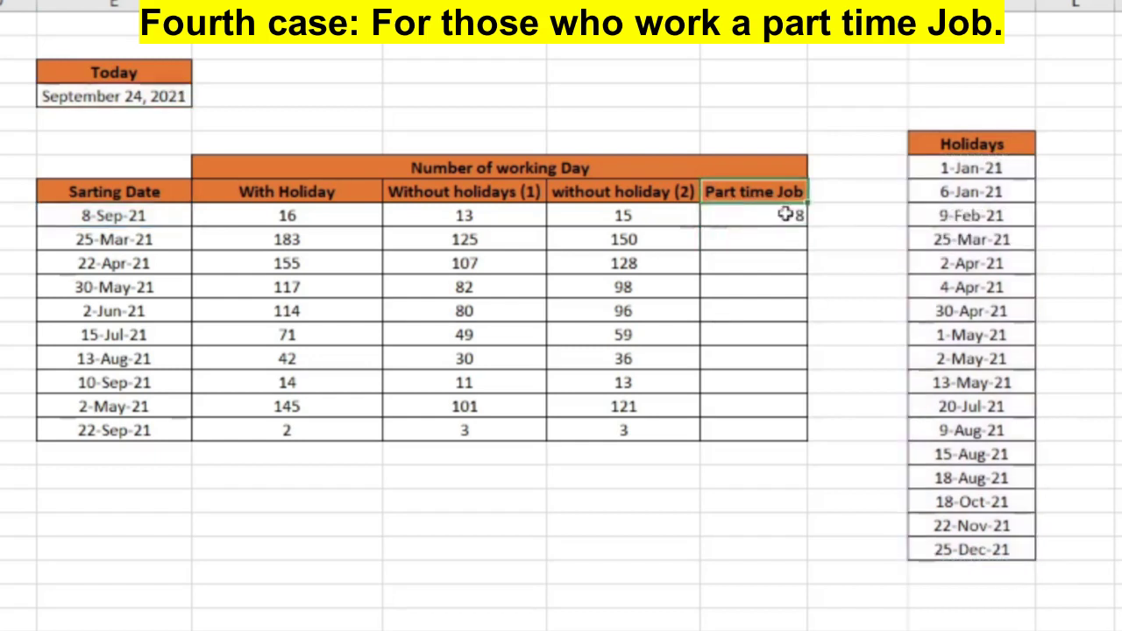
{"action": "left_click", "coordinate": [799, 220]}
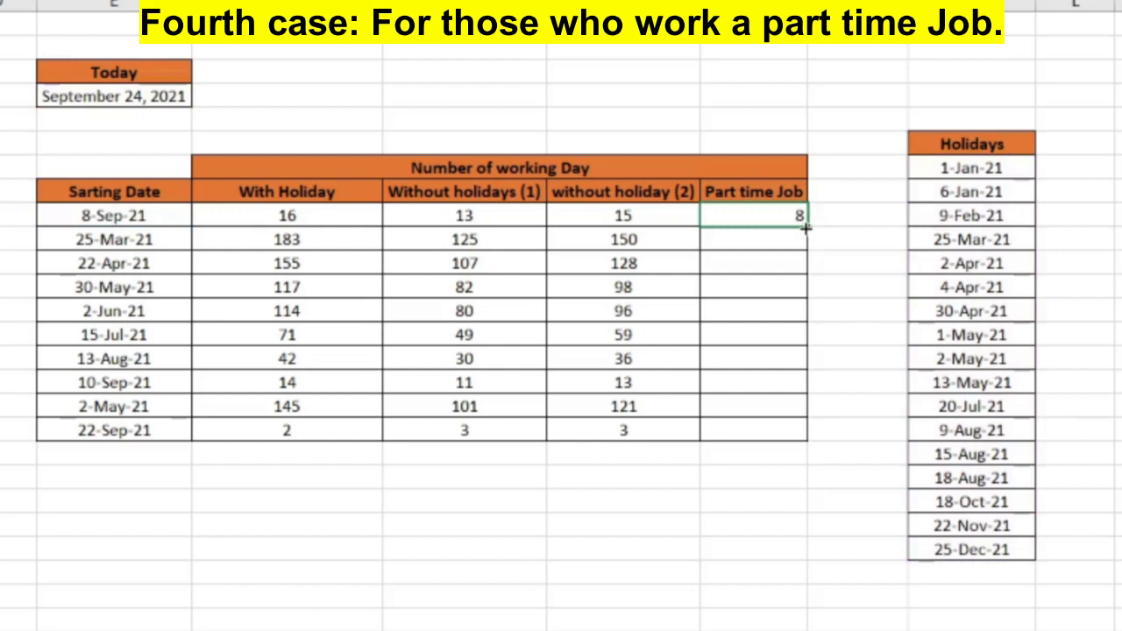
{"action": "left_click_drag", "start_coordinate": [805, 251], "coordinate": [807, 430]}
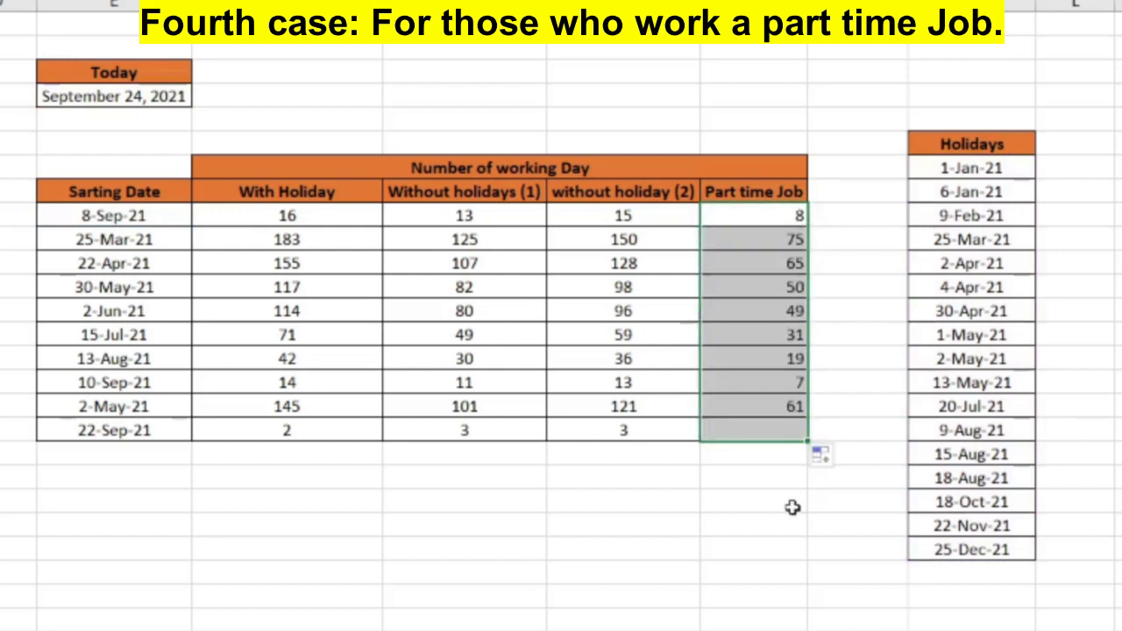
{"action": "left_click", "coordinate": [874, 426]}
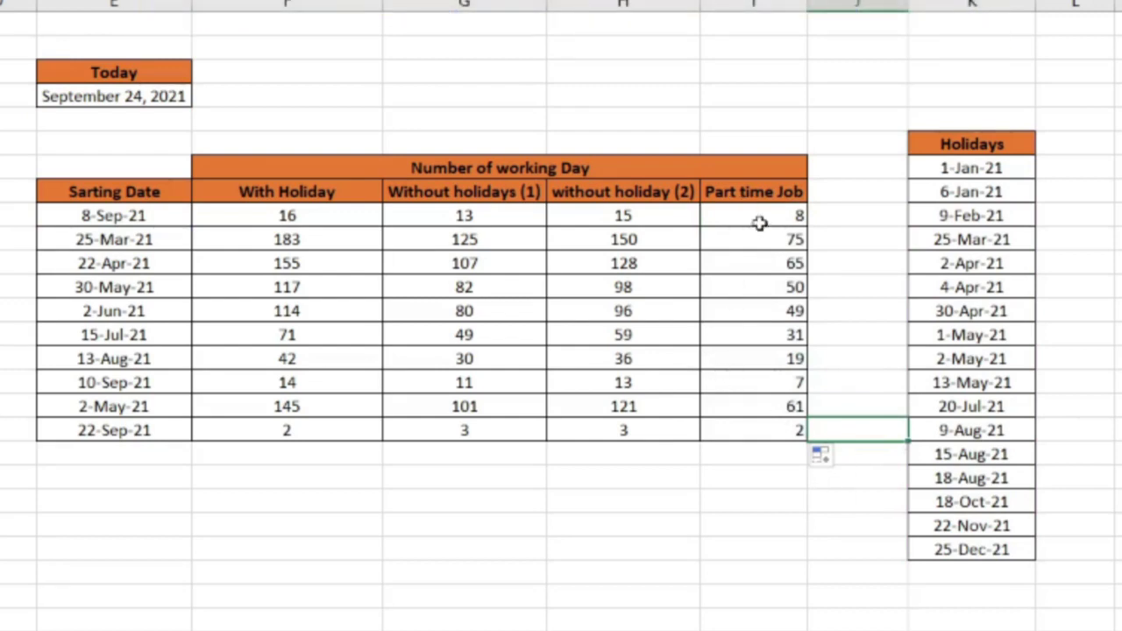
{"action": "left_click", "coordinate": [757, 219]}
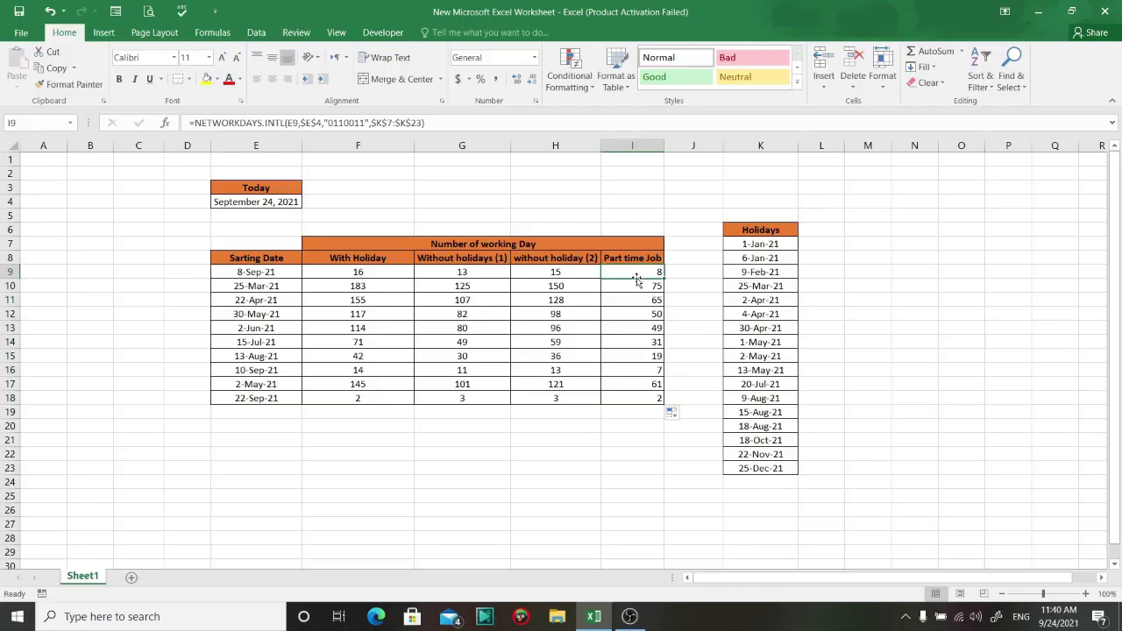
- Select the 25-Mar-21 start date in E10 and begin typing a replacement date
{"action": "left_click", "coordinate": [272, 285]}
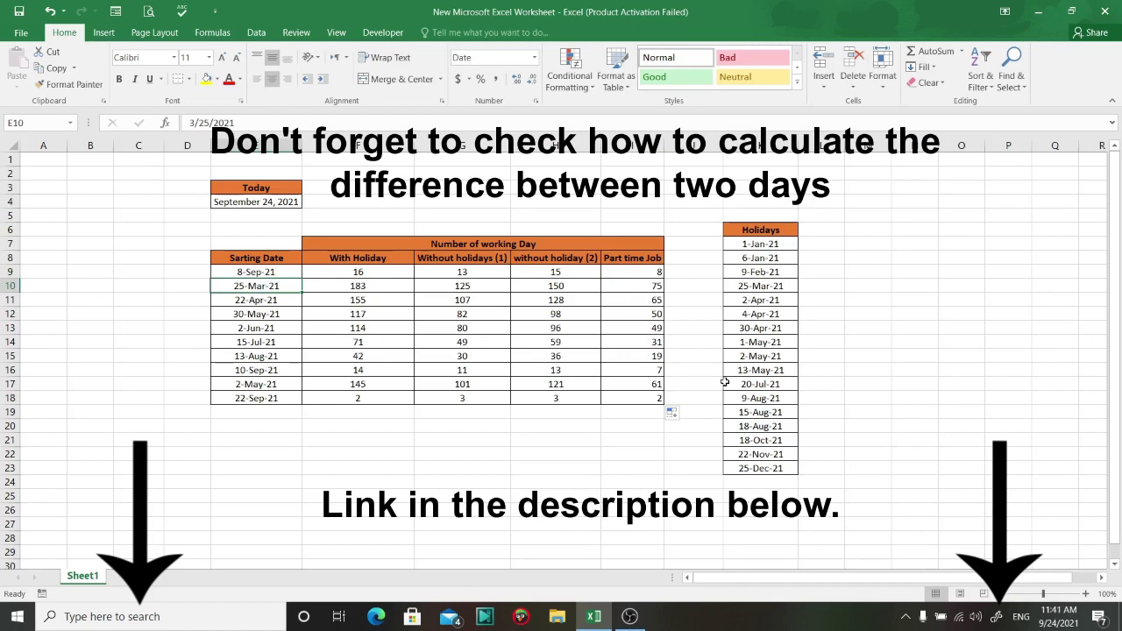
{"action": "type", "text": "5/8/"}
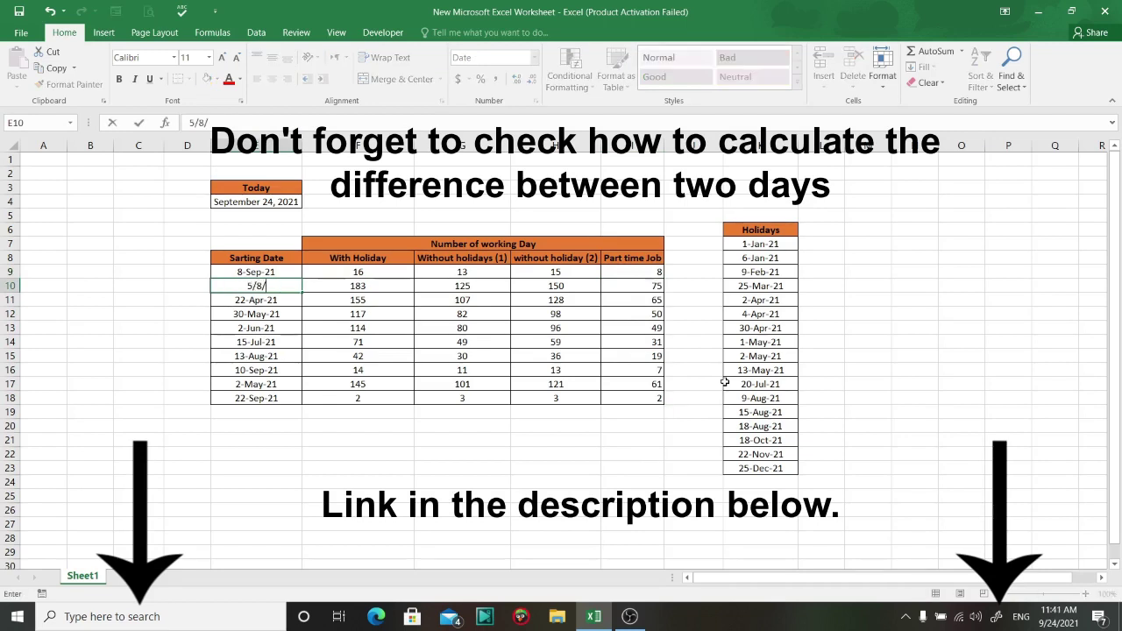
{"action": "type", "text": "2021"}
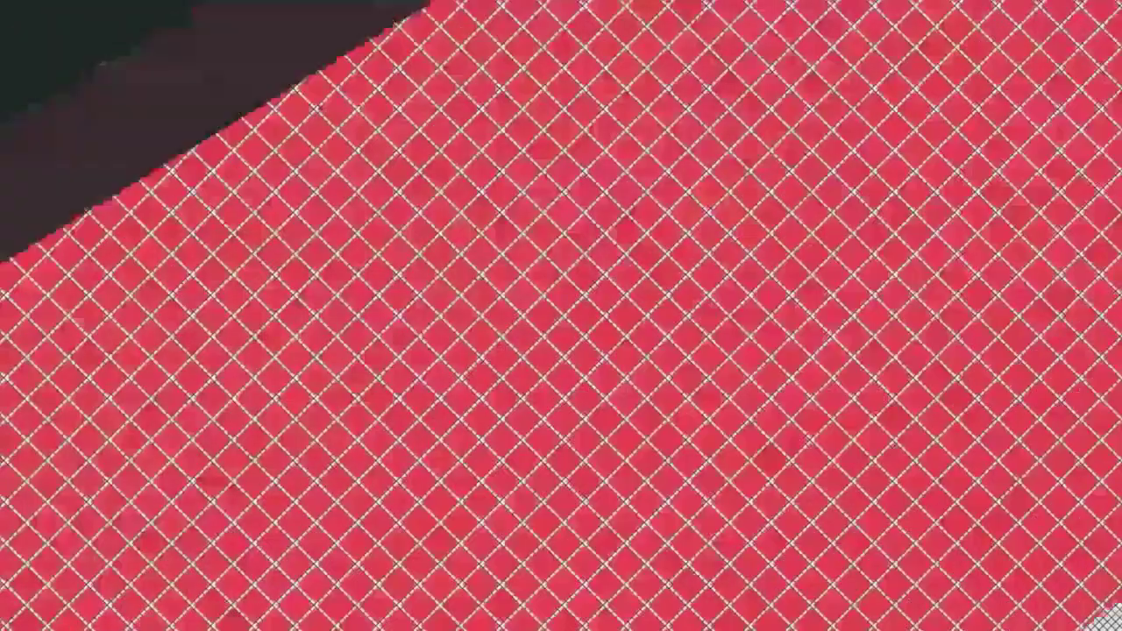